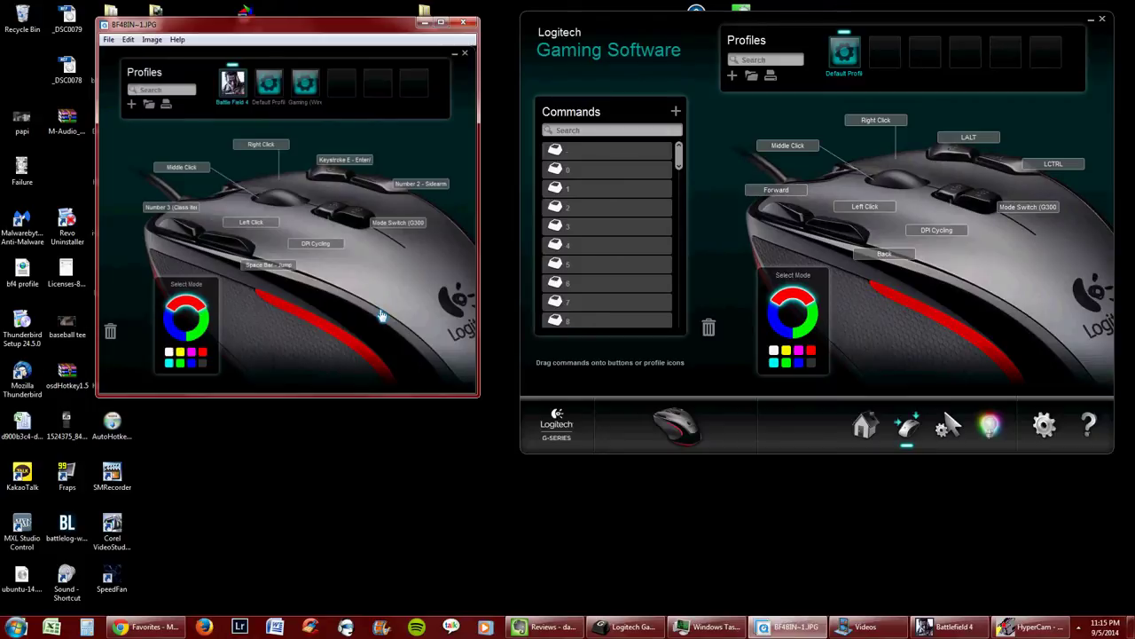
- Start a new profile named 'Battle field 4' with description 'bf4'
{"action": "left_click_drag", "start_coordinate": [348, 24], "coordinate": [355, 31]}
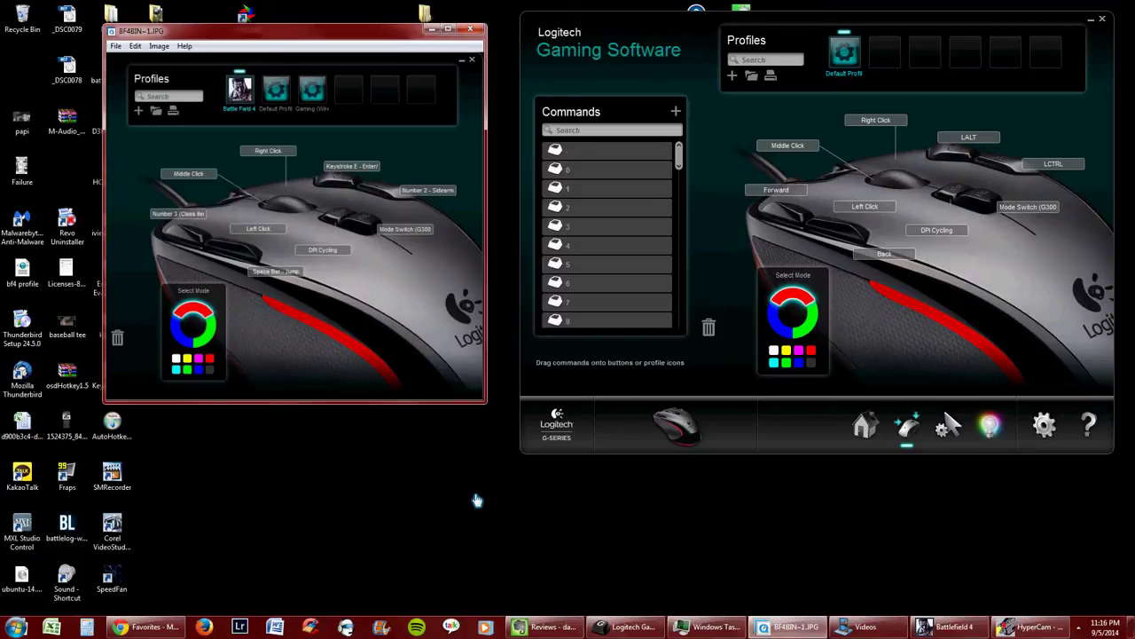
{"action": "left_click_drag", "start_coordinate": [866, 25], "coordinate": [860, 26]}
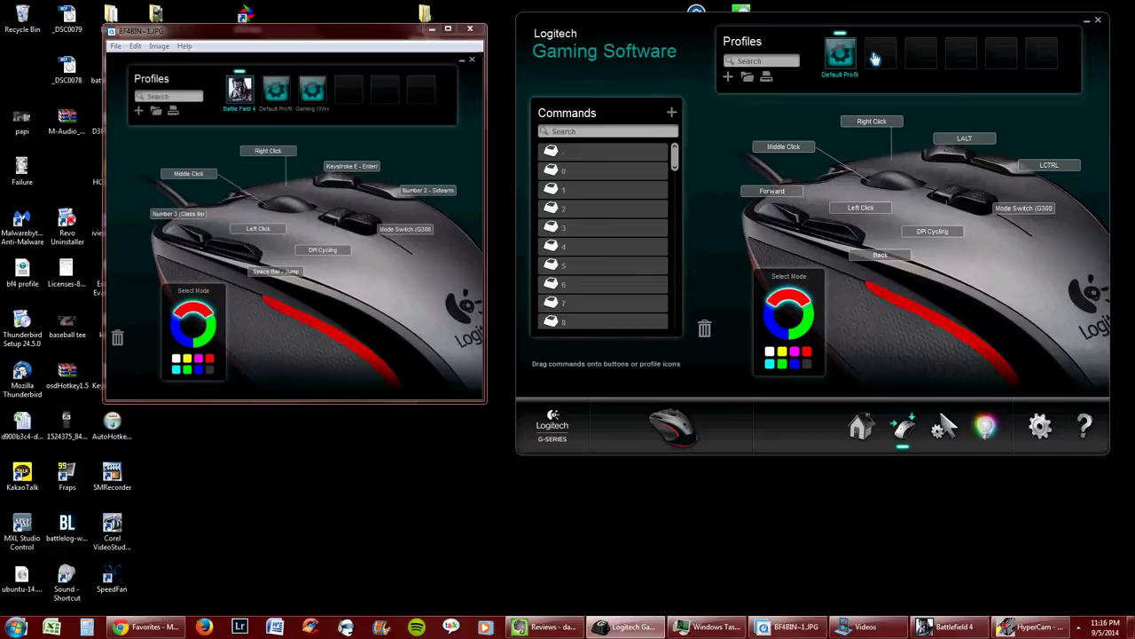
{"action": "left_click", "coordinate": [879, 55]}
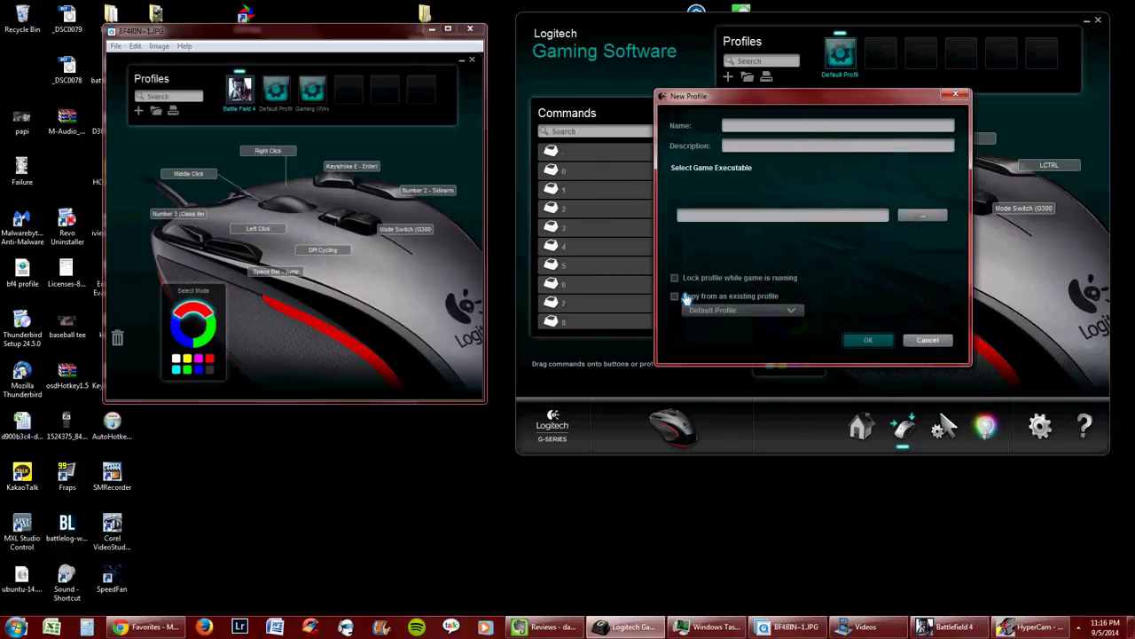
{"action": "type", "text": "Battle field 4"}
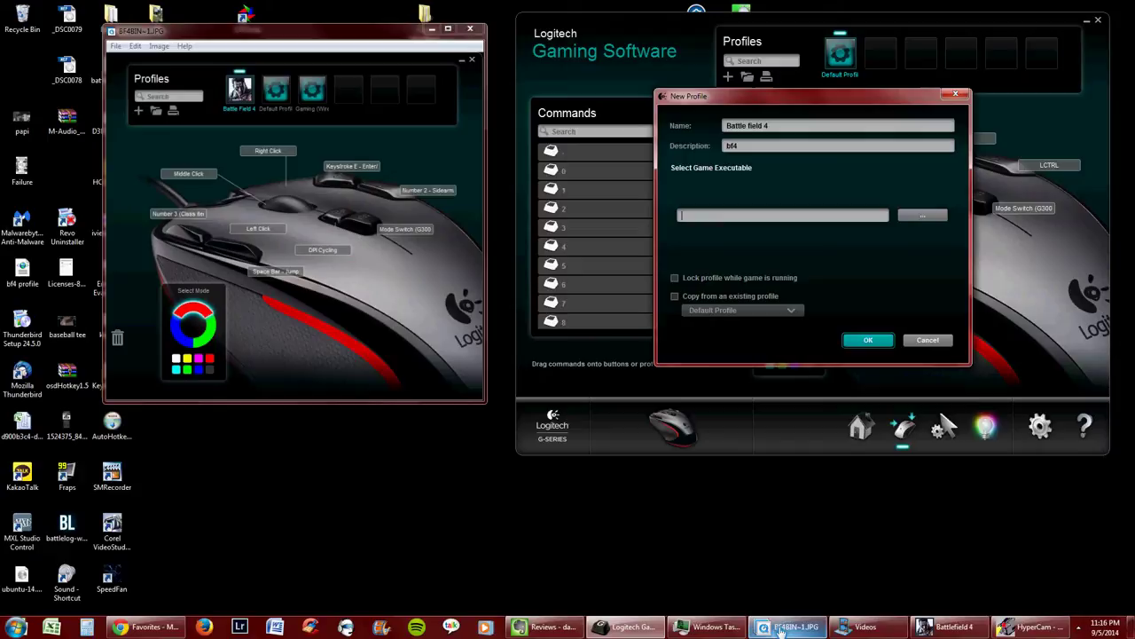
- Find the bf4.exe process in Task Manager, then browse for the game executable
{"action": "left_click", "coordinate": [705, 632]}
{"action": "left_click", "coordinate": [54, 94]}
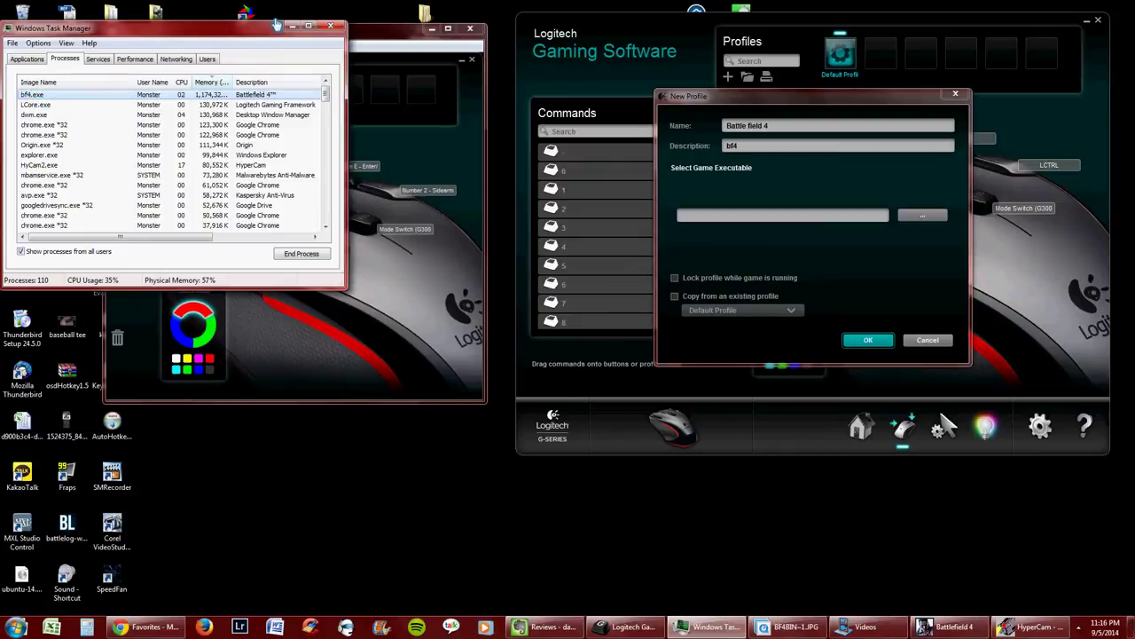
{"action": "left_click", "coordinate": [292, 26]}
{"action": "left_click", "coordinate": [922, 215]}
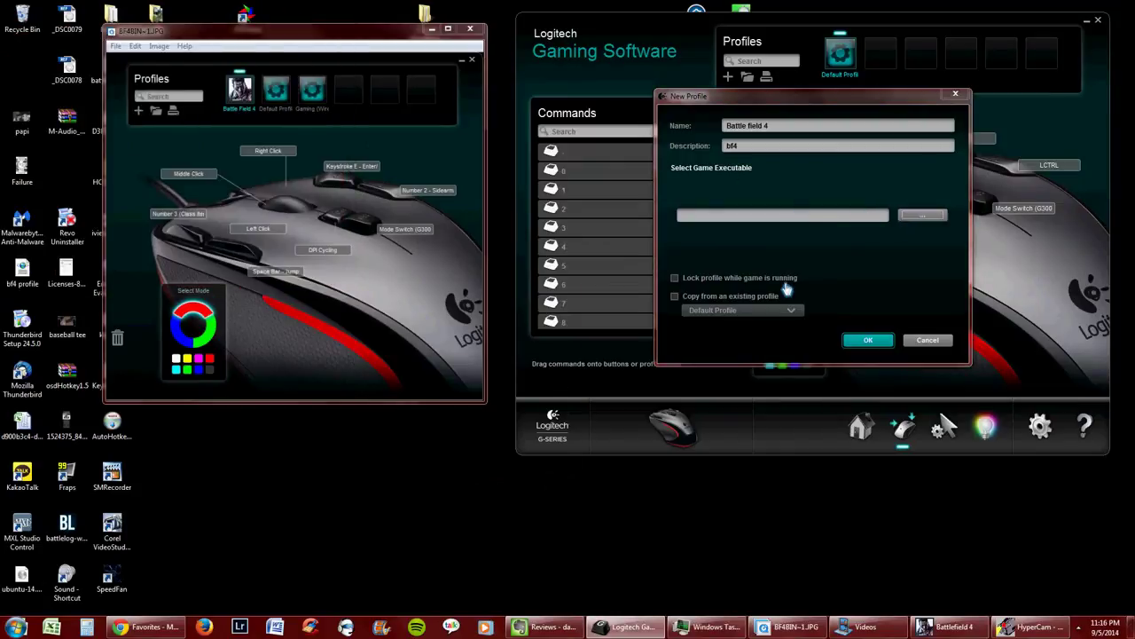
- Choose G:\Program Files (x86)\Origin Games\Battlefield 4\bf4.exe and enable 'Lock profile while game is running'
{"action": "mouse_move", "coordinate": [833, 232]}
{"action": "left_mouse_down"}
{"action": "mouse_move", "coordinate": [831, 299]}
{"action": "mouse_move", "coordinate": [834, 232]}
{"action": "left_mouse_up"}
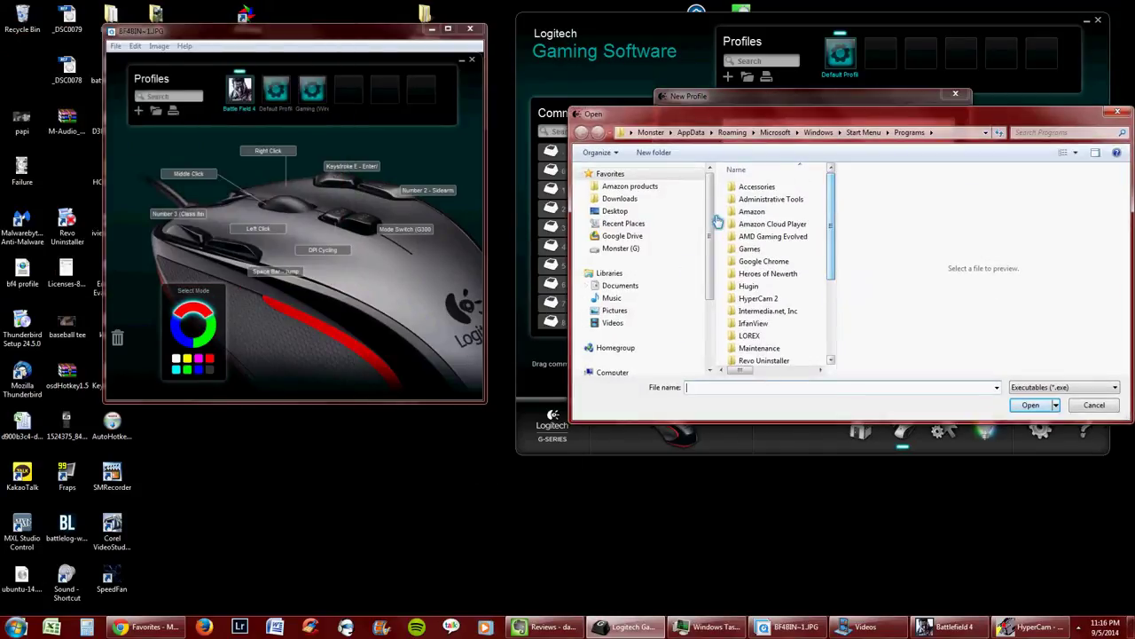
{"action": "left_click_drag", "start_coordinate": [716, 222], "coordinate": [710, 212]}
{"action": "left_click", "coordinate": [621, 248]}
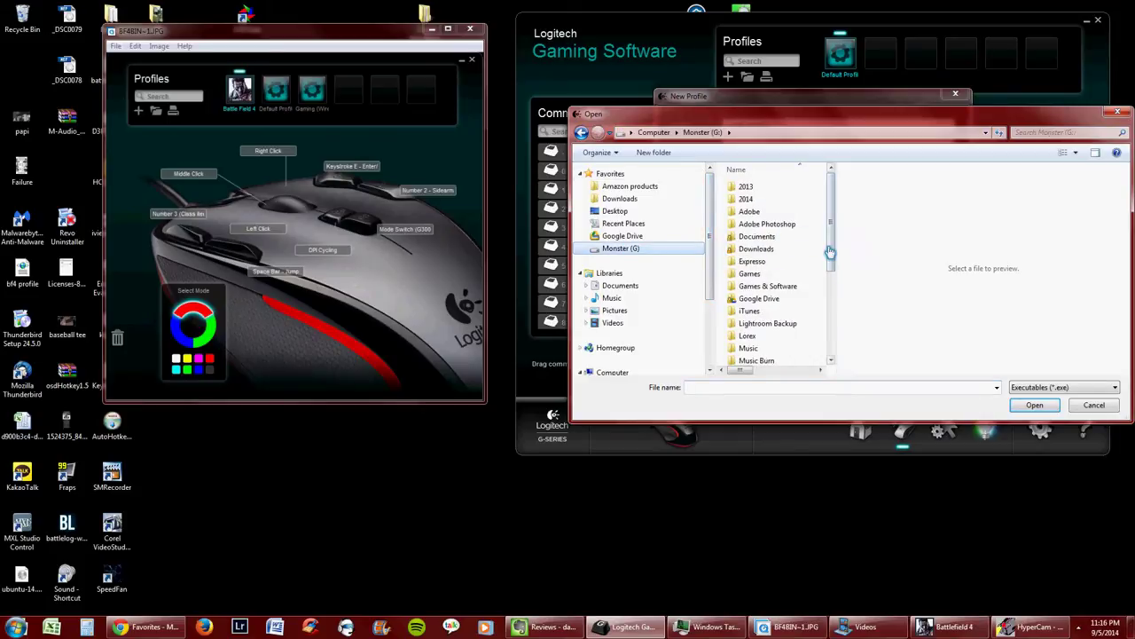
{"action": "left_click_drag", "start_coordinate": [831, 254], "coordinate": [834, 362]}
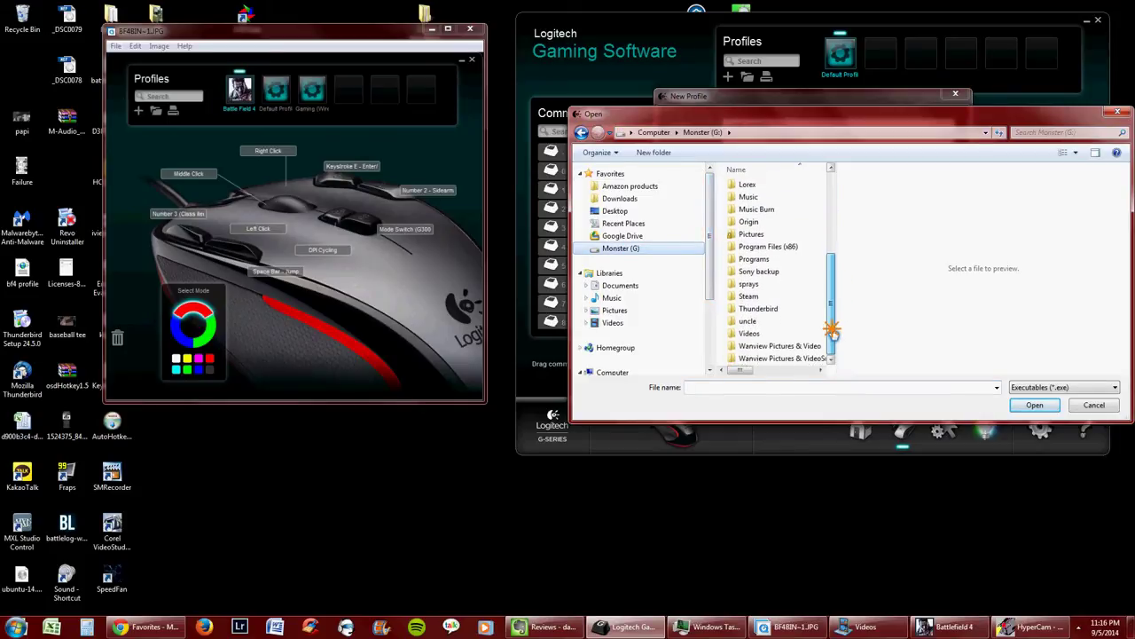
{"action": "double_click", "coordinate": [772, 245]}
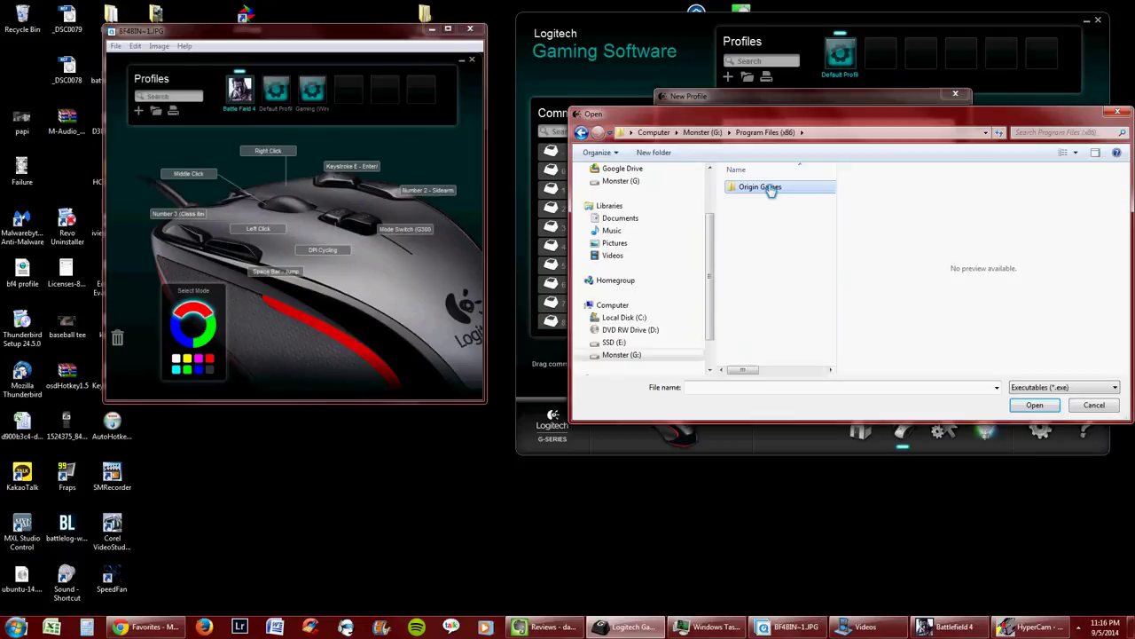
{"action": "double_click", "coordinate": [771, 189]}
{"action": "double_click", "coordinate": [770, 189]}
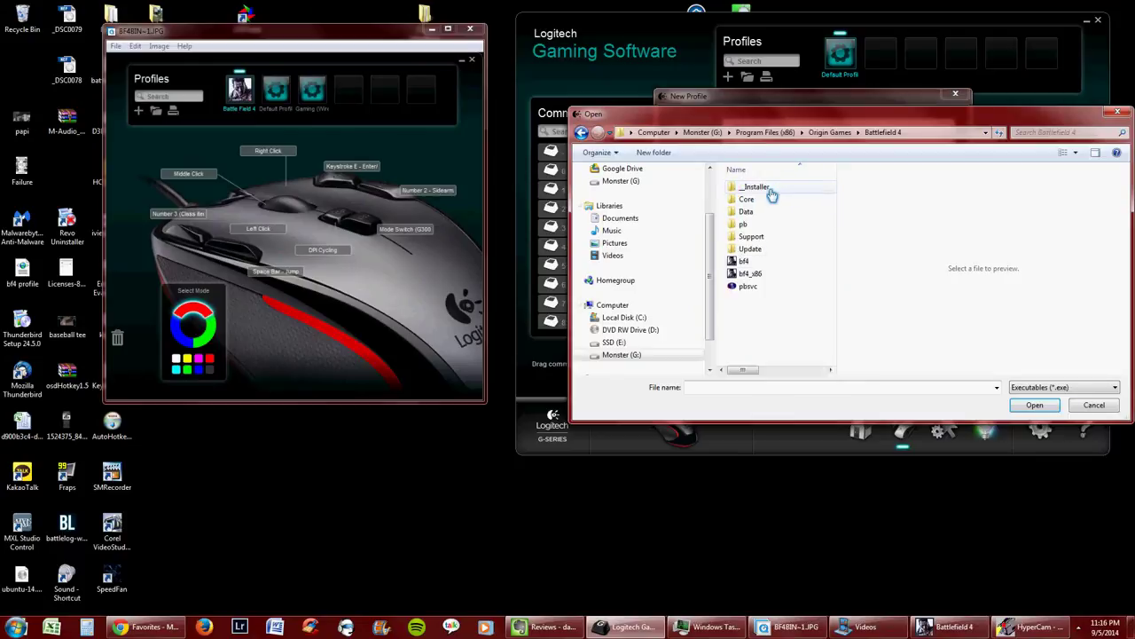
{"action": "left_click", "coordinate": [746, 263]}
{"action": "double_click", "coordinate": [746, 264]}
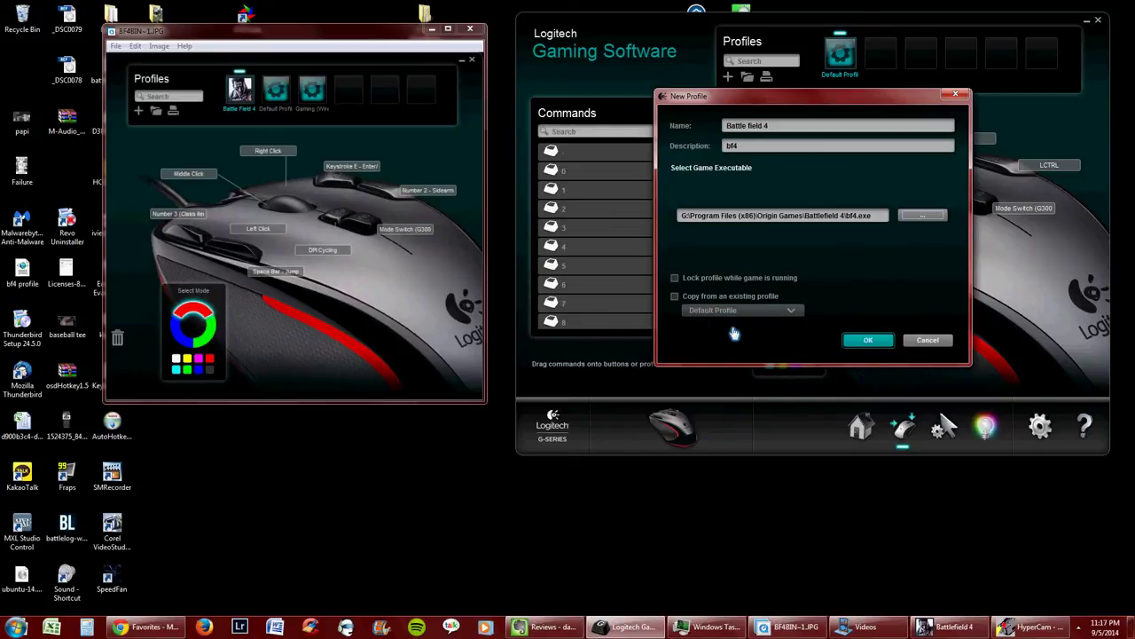
{"action": "left_click", "coordinate": [720, 278]}
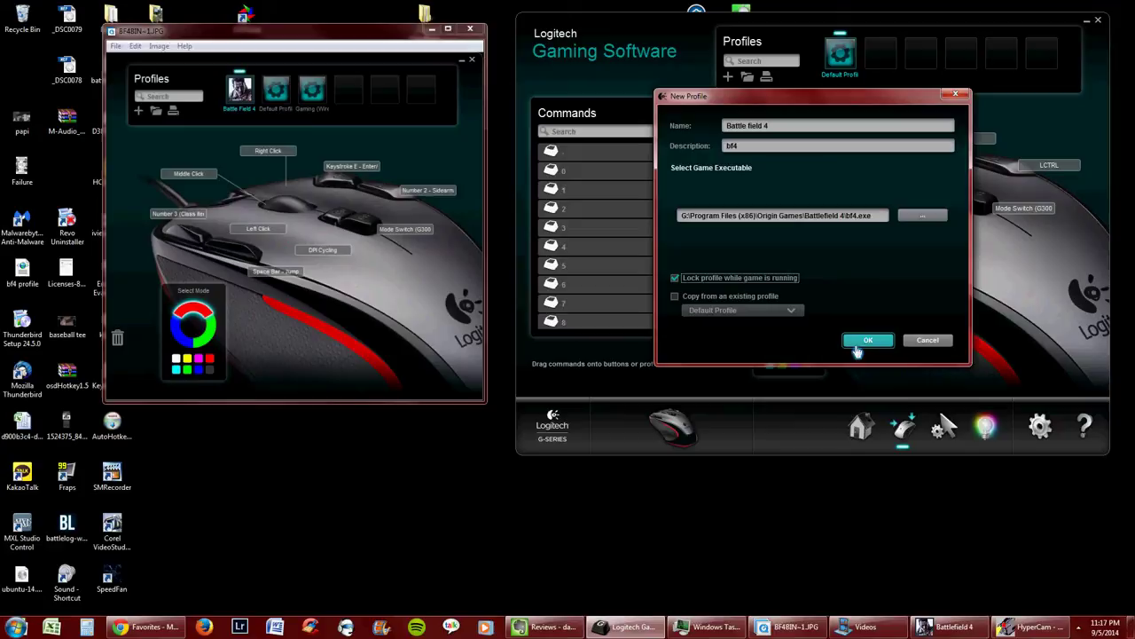
- Create the profile and remap the Forward side button to keystroke 3, named 'Number 3'
{"action": "left_click", "coordinate": [855, 345]}
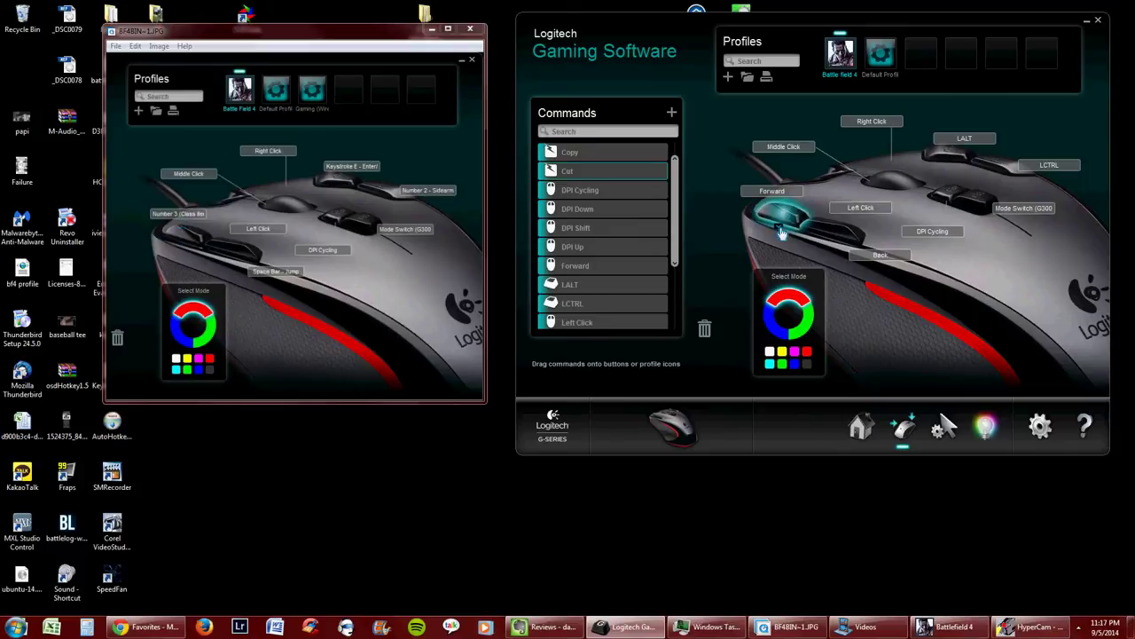
{"action": "right_click", "coordinate": [782, 235]}
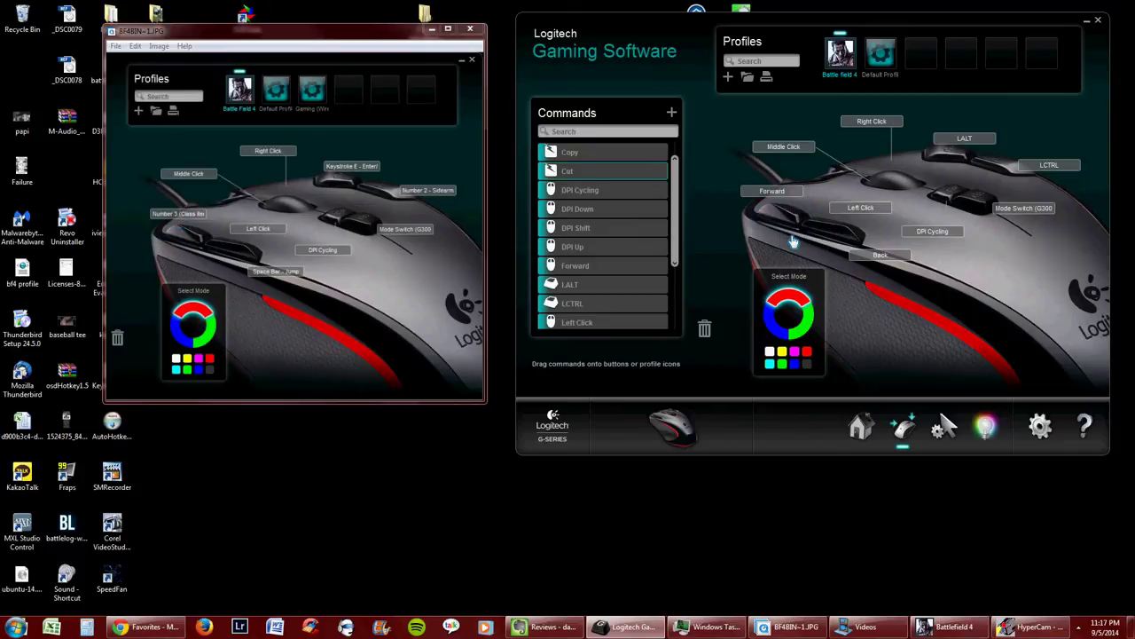
{"action": "left_click", "coordinate": [790, 236]}
{"action": "left_click", "coordinate": [697, 80]}
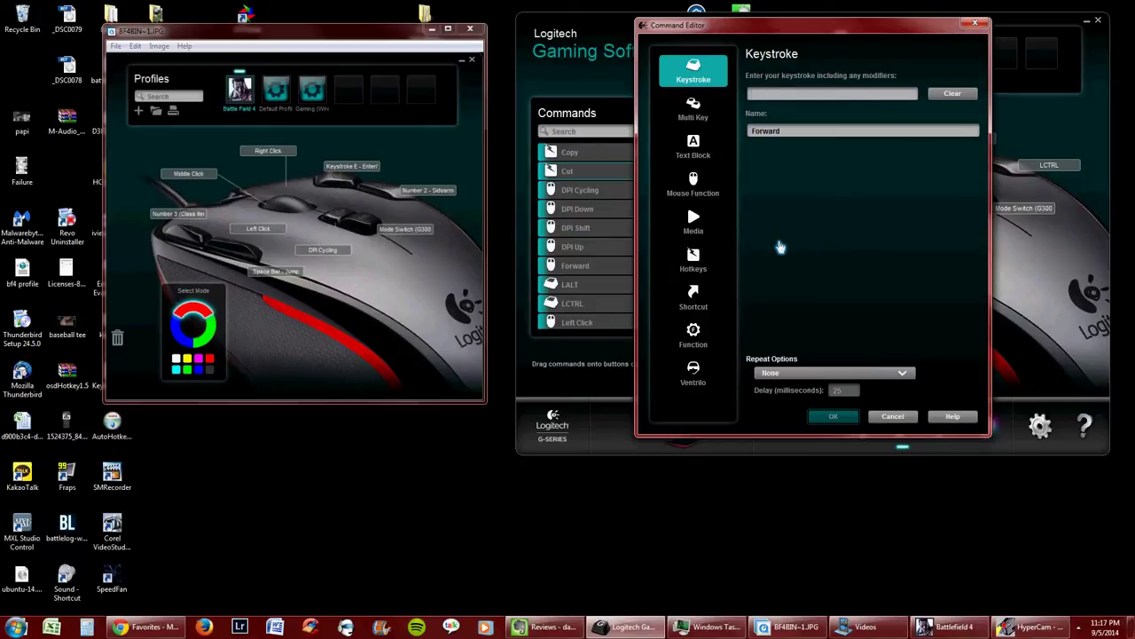
{"action": "key", "text": "3"}
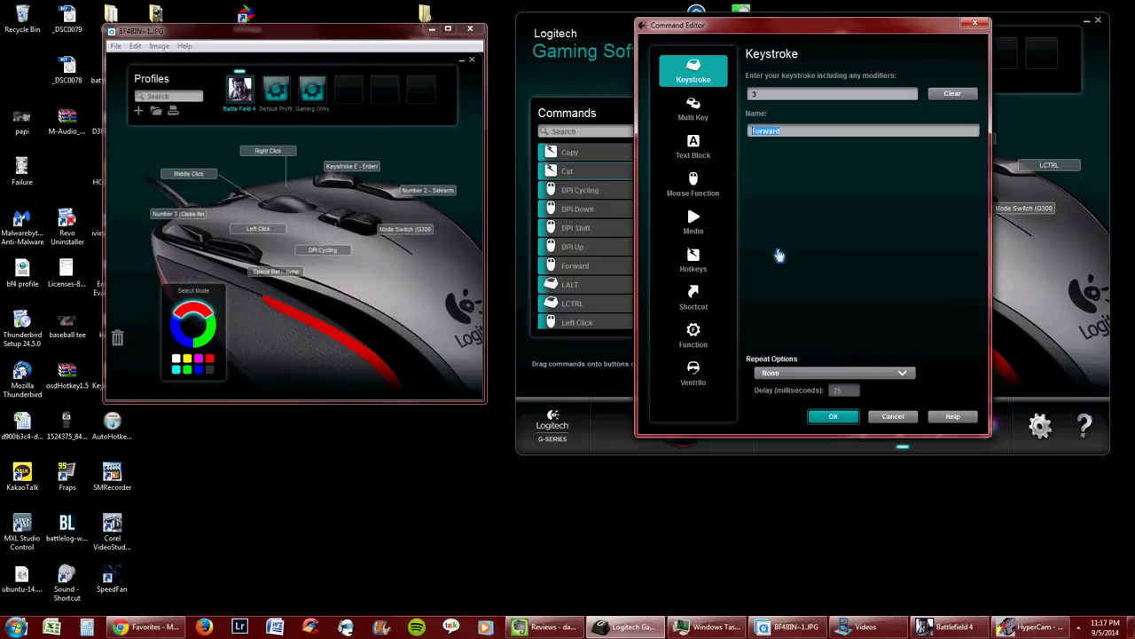
{"action": "type", "text": "Number 3"}
- Save Number 3, then map the Back side button to Space, named 'Space Bar - Jump'
{"action": "left_click", "coordinate": [835, 417]}
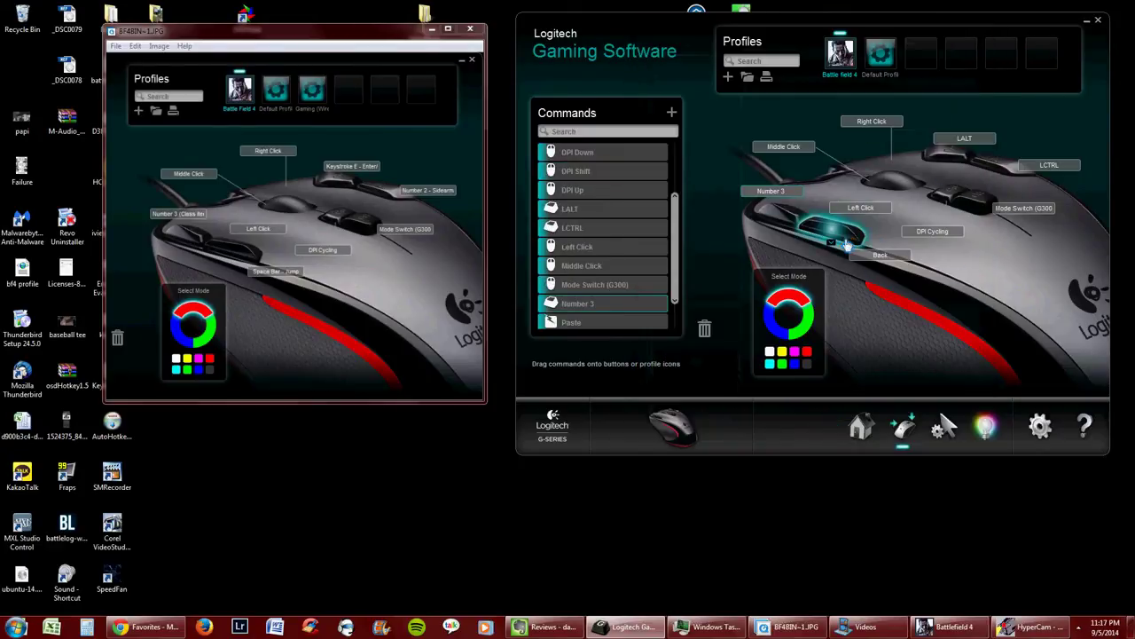
{"action": "right_click", "coordinate": [850, 250]}
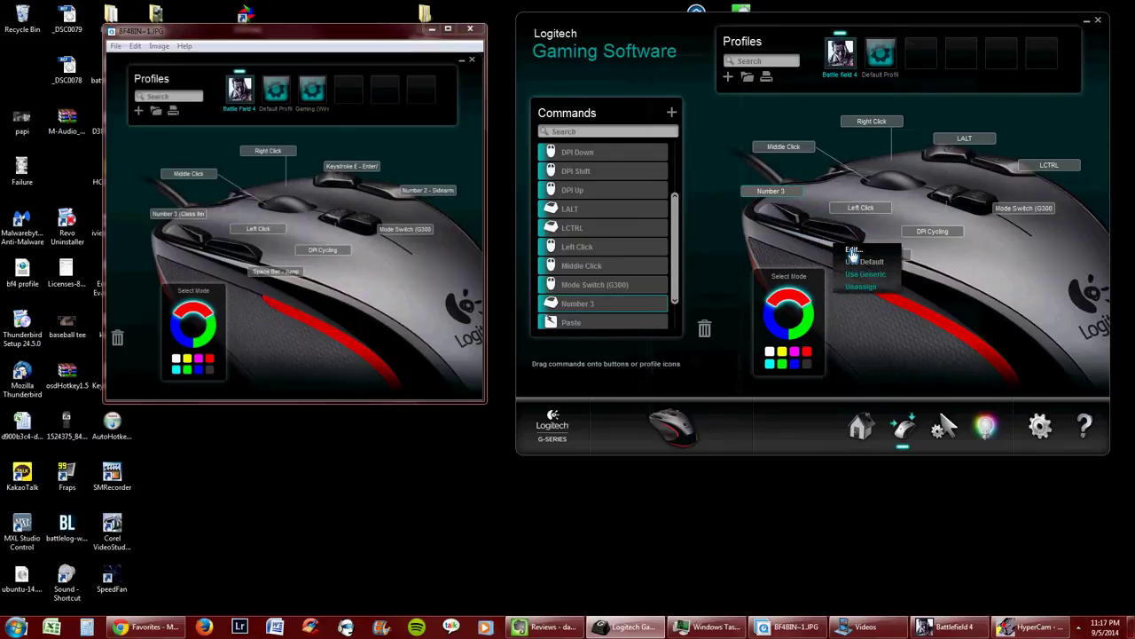
{"action": "left_click", "coordinate": [853, 251]}
{"action": "left_click", "coordinate": [693, 71]}
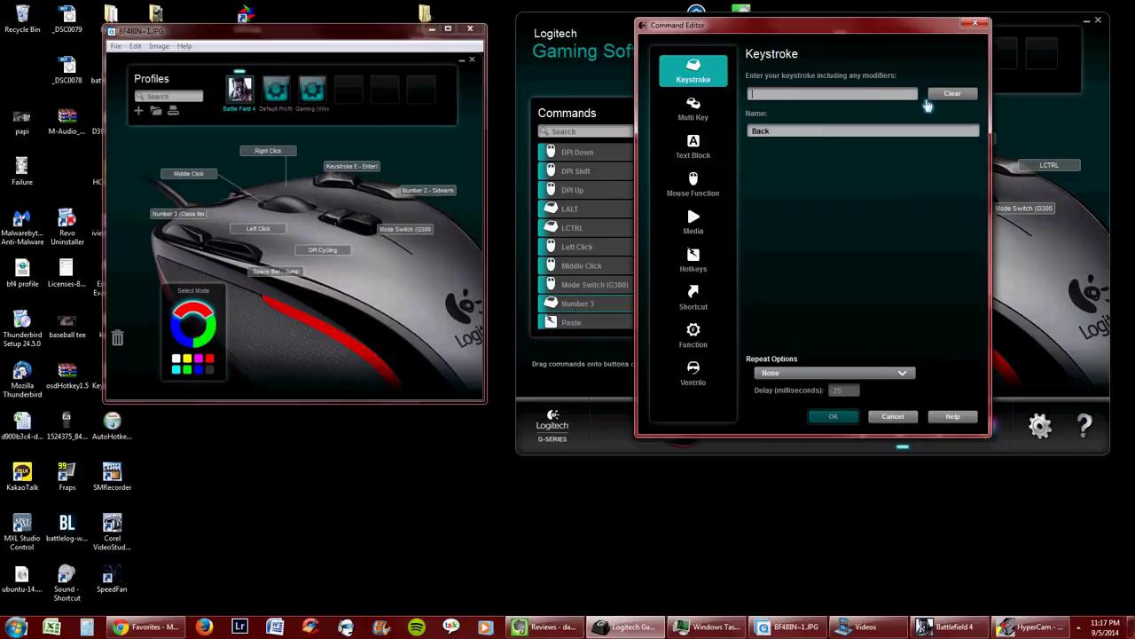
{"action": "key", "text": "shift"}
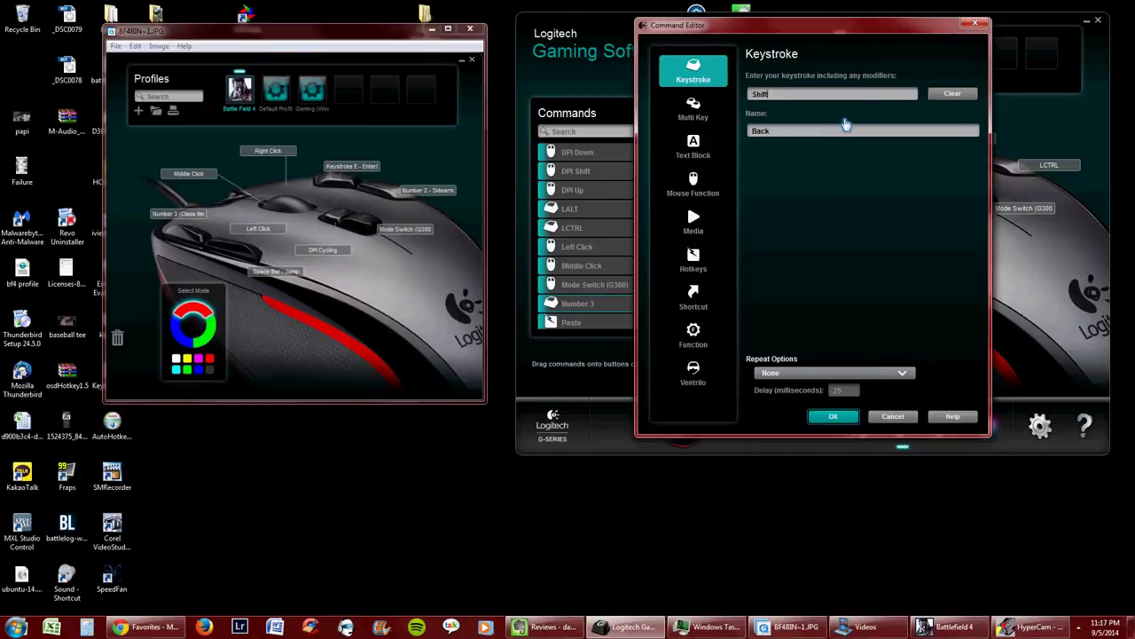
{"action": "left_click", "coordinate": [953, 93]}
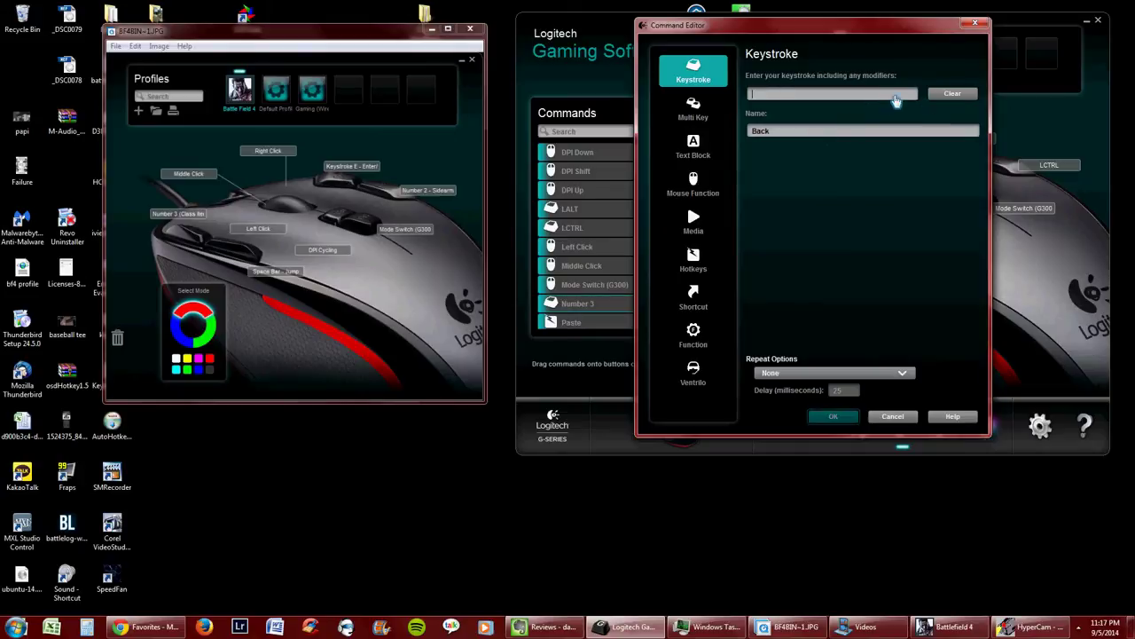
{"action": "key", "text": "space"}
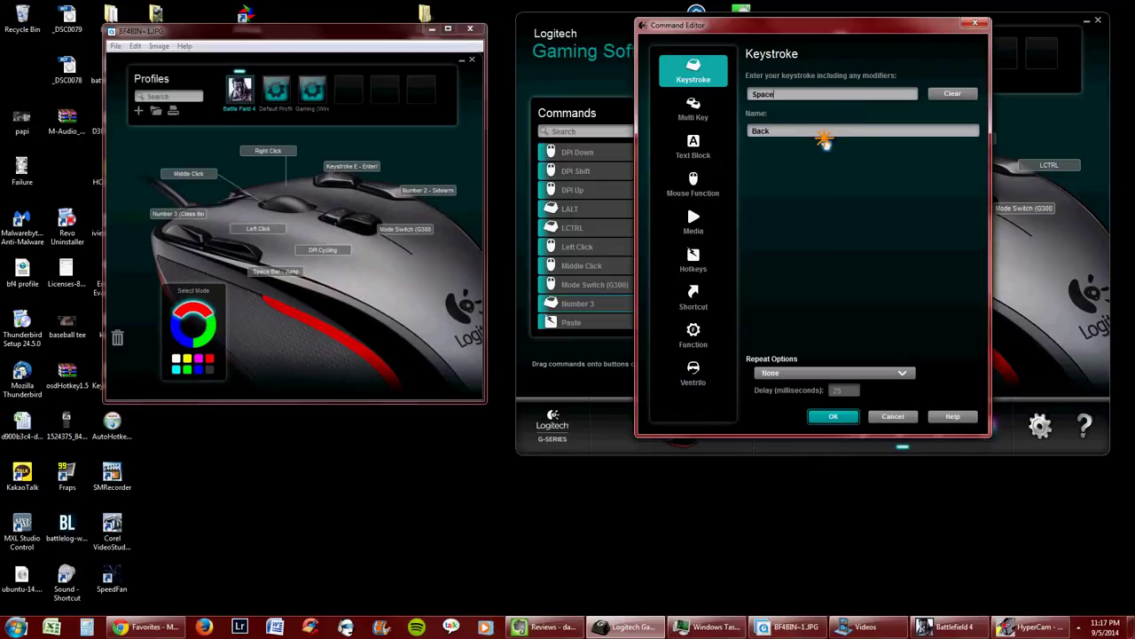
{"action": "double_click", "coordinate": [824, 133]}
{"action": "type", "text": "Space Bar - Jump"}
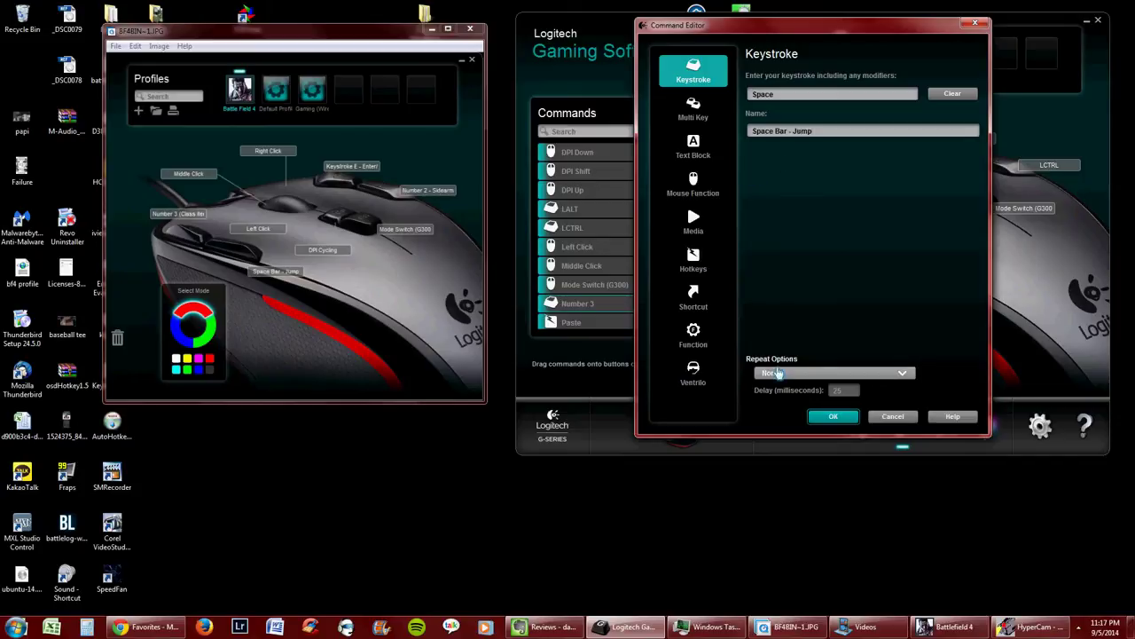
{"action": "left_click", "coordinate": [827, 416]}
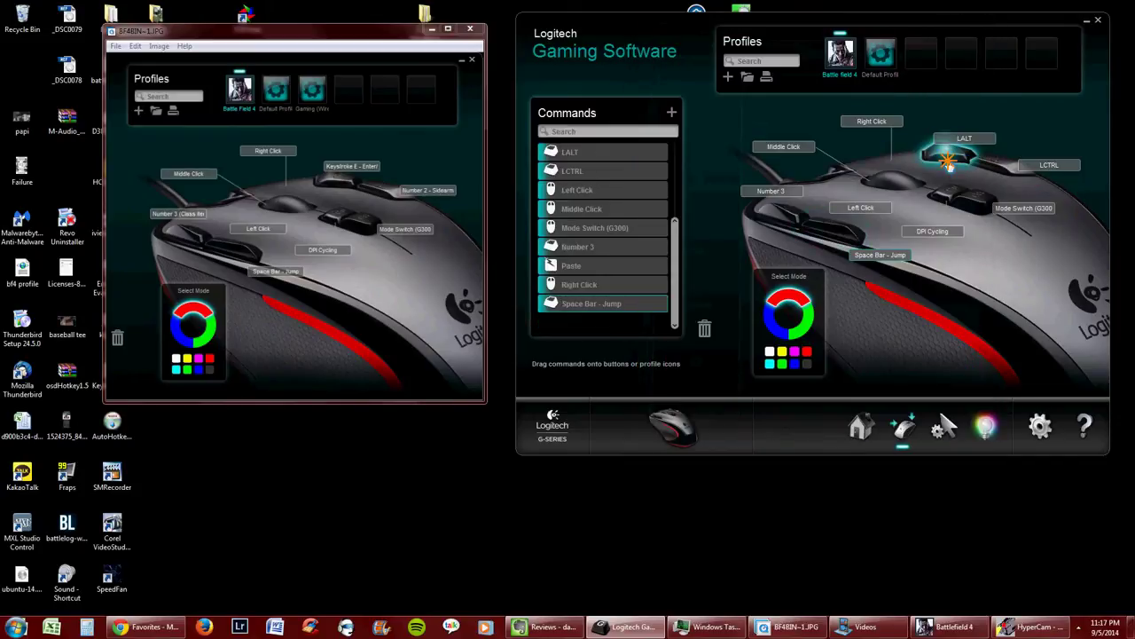
- Remap the LALT button to send E, renamed 'Keystroke E', and start editing the LCTRL command
{"action": "right_click", "coordinate": [968, 160]}
{"action": "left_click", "coordinate": [961, 175]}
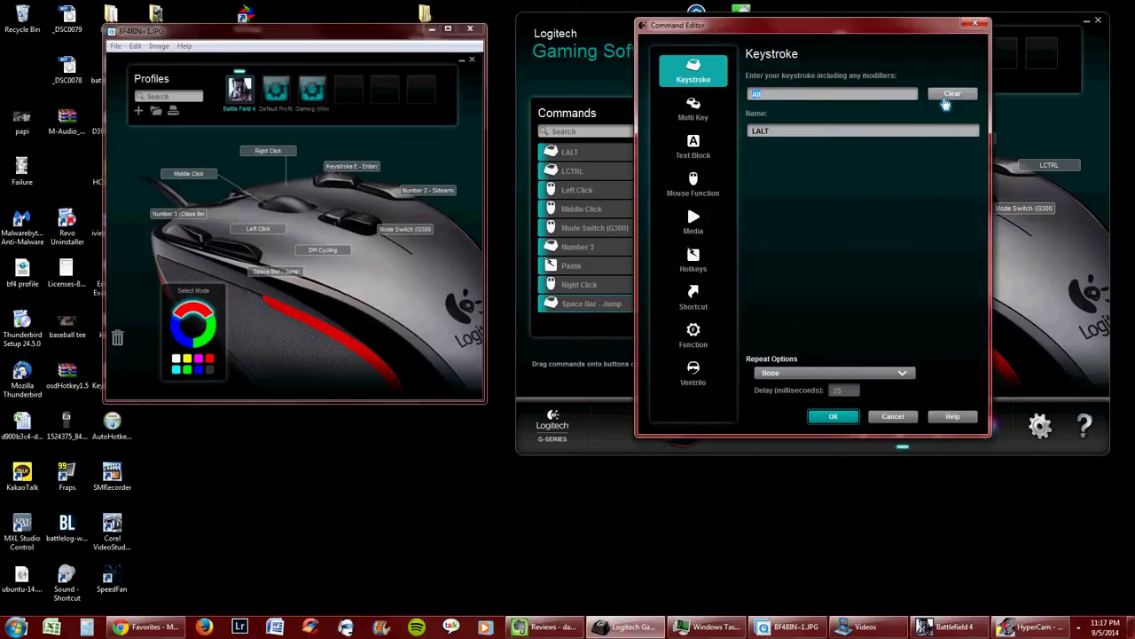
{"action": "left_click", "coordinate": [952, 93]}
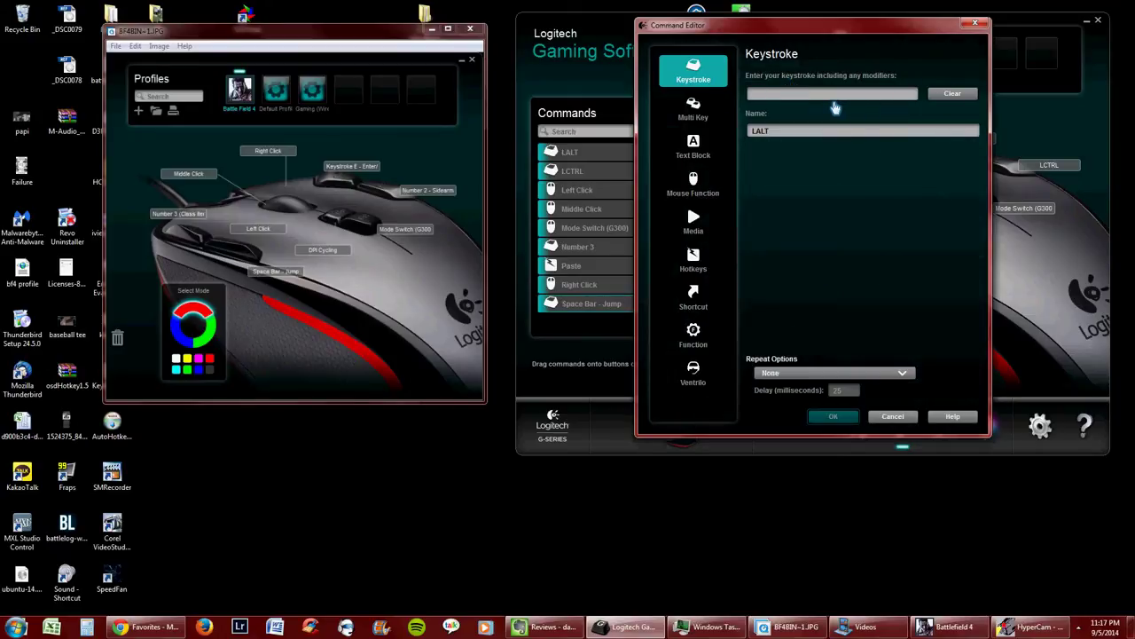
{"action": "key", "text": "shift"}
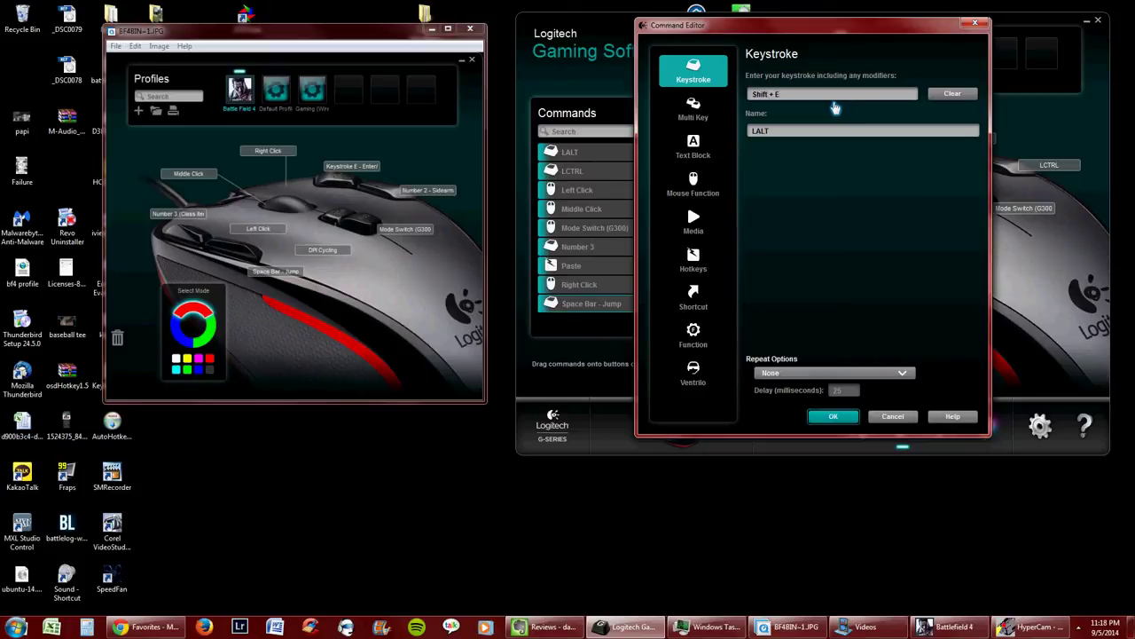
{"action": "left_click", "coordinate": [941, 94]}
{"action": "key", "text": "e"}
{"action": "left_click", "coordinate": [816, 130]}
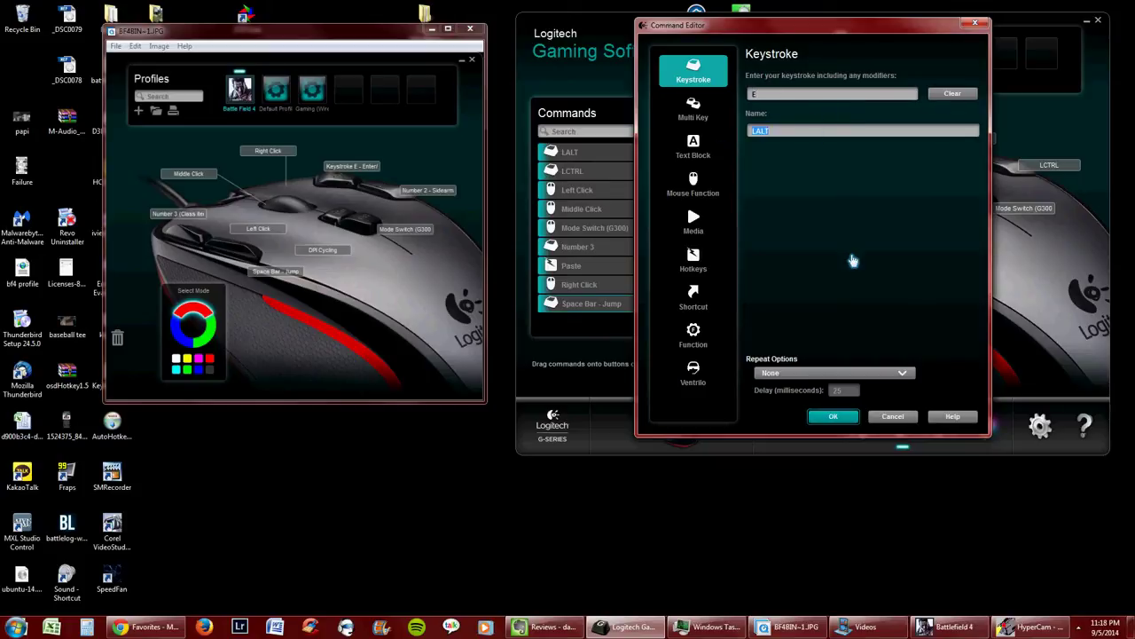
{"action": "type", "text": "Keyu"}
{"action": "type", "text": "troke E"}
{"action": "left_click", "coordinate": [833, 416]}
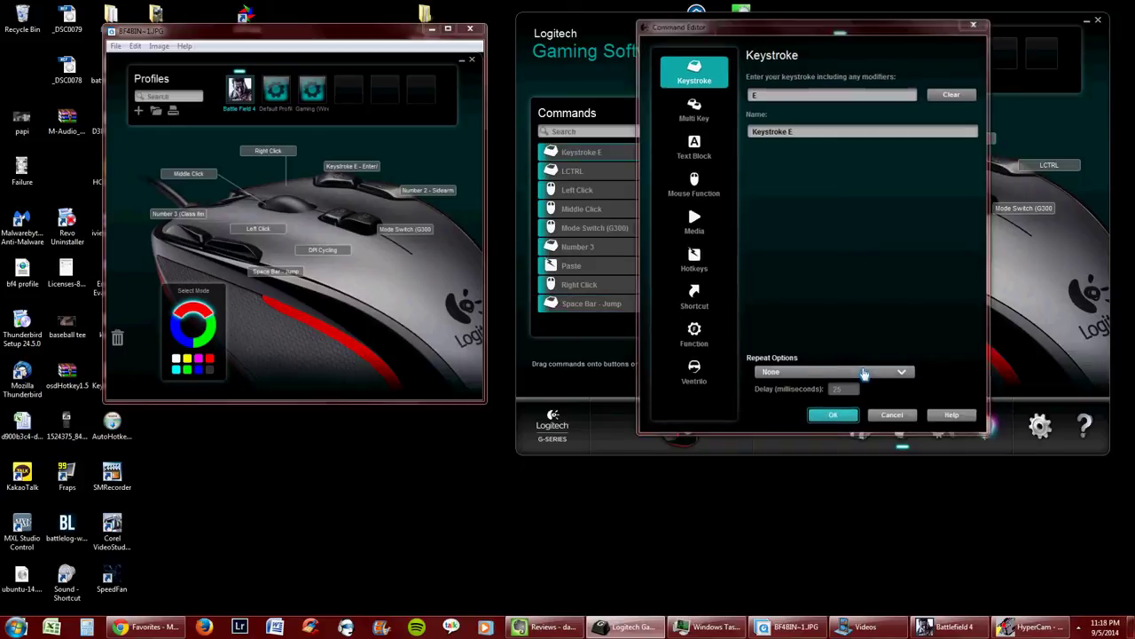
{"action": "right_click", "coordinate": [1010, 181]}
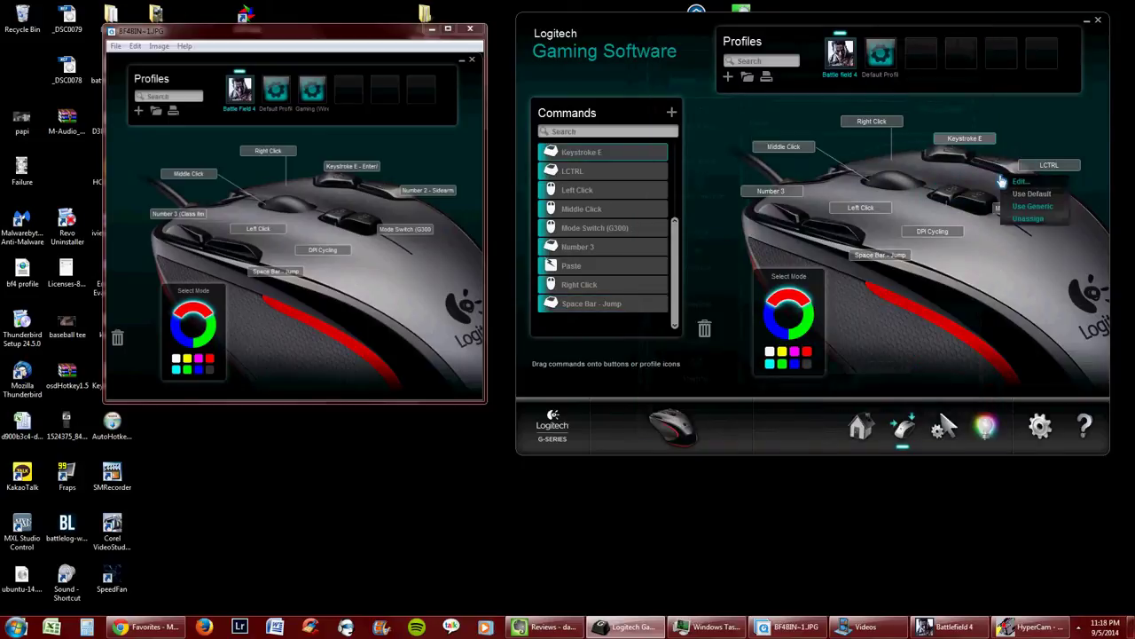
{"action": "left_click", "coordinate": [1016, 181]}
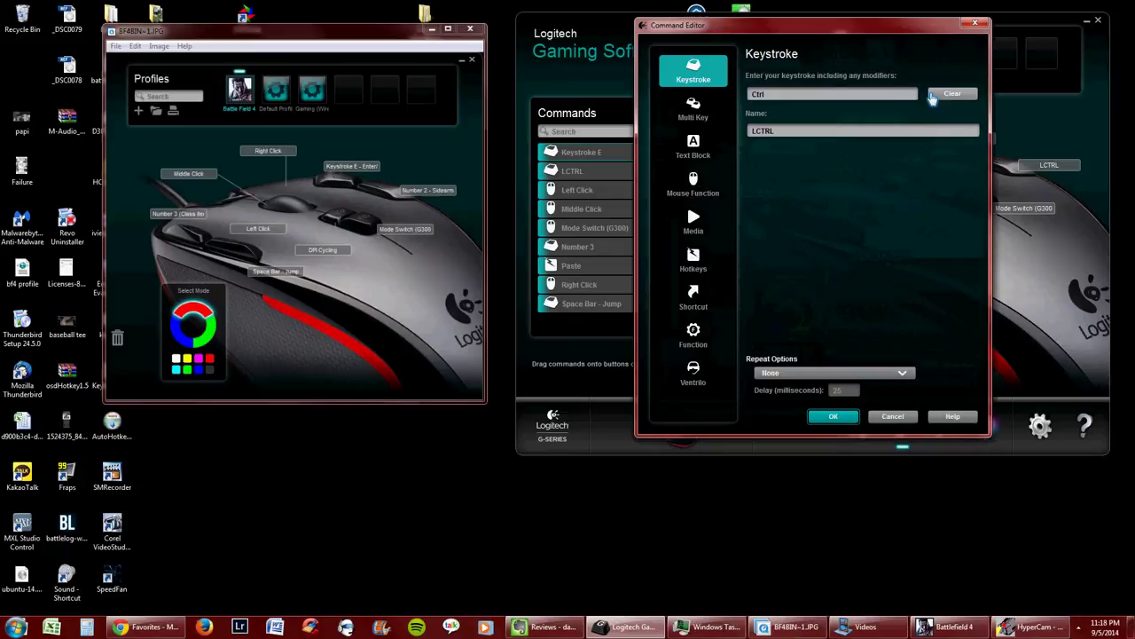
- Replace the LCTRL keystroke with 2 and rename it 'Number 2 - Sidearm'
{"action": "left_click", "coordinate": [947, 98]}
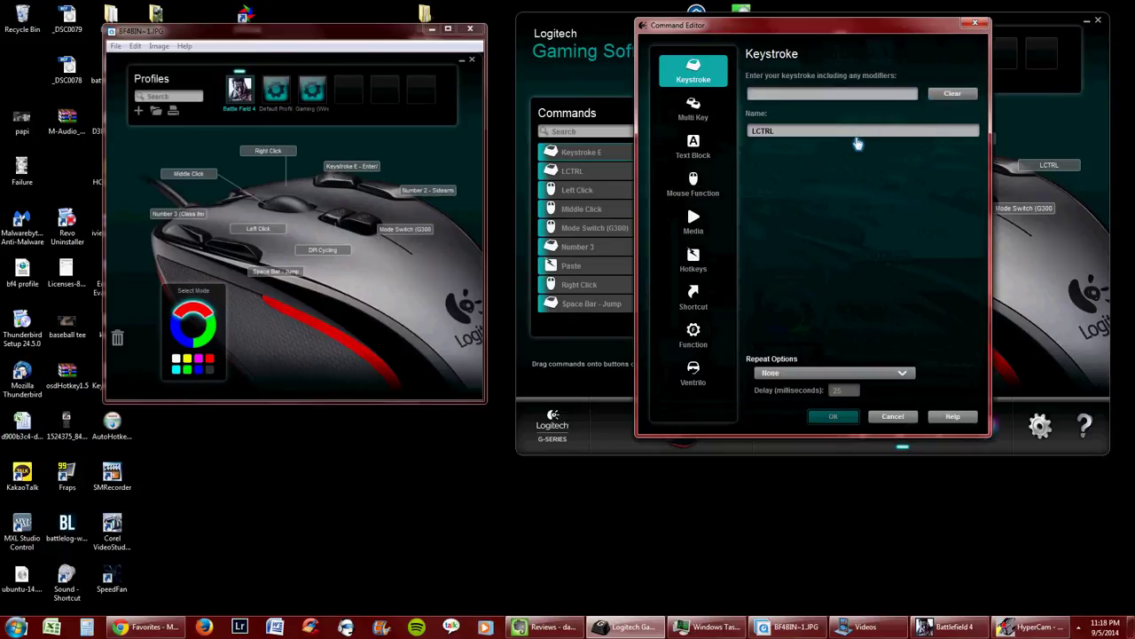
{"action": "key", "text": "Tab"}
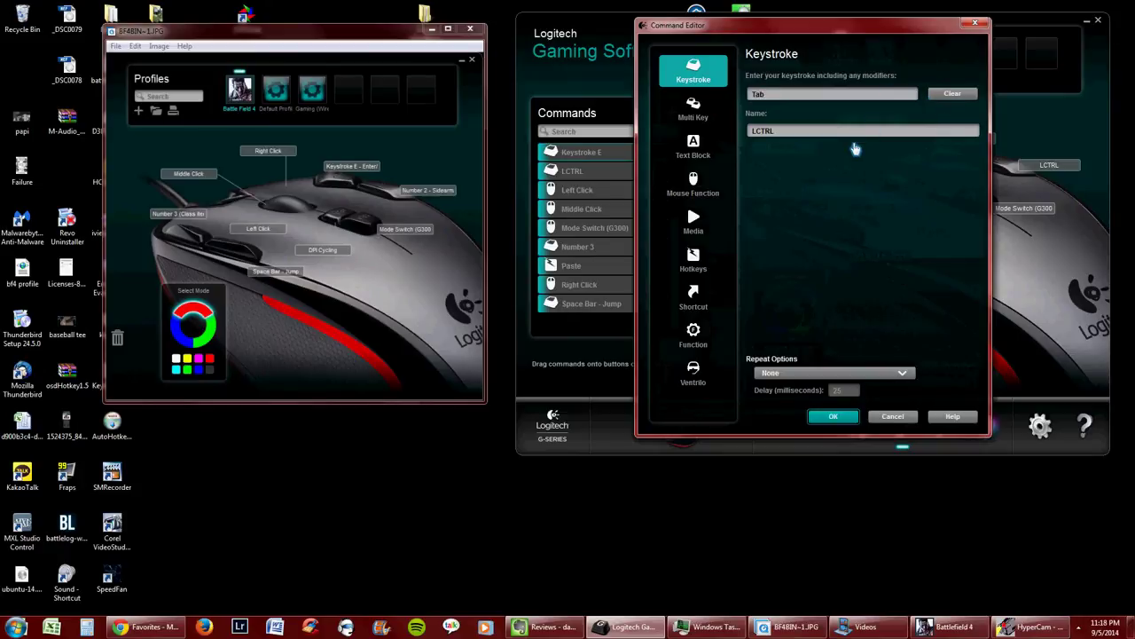
{"action": "left_click", "coordinate": [953, 93]}
{"action": "key", "text": "2"}
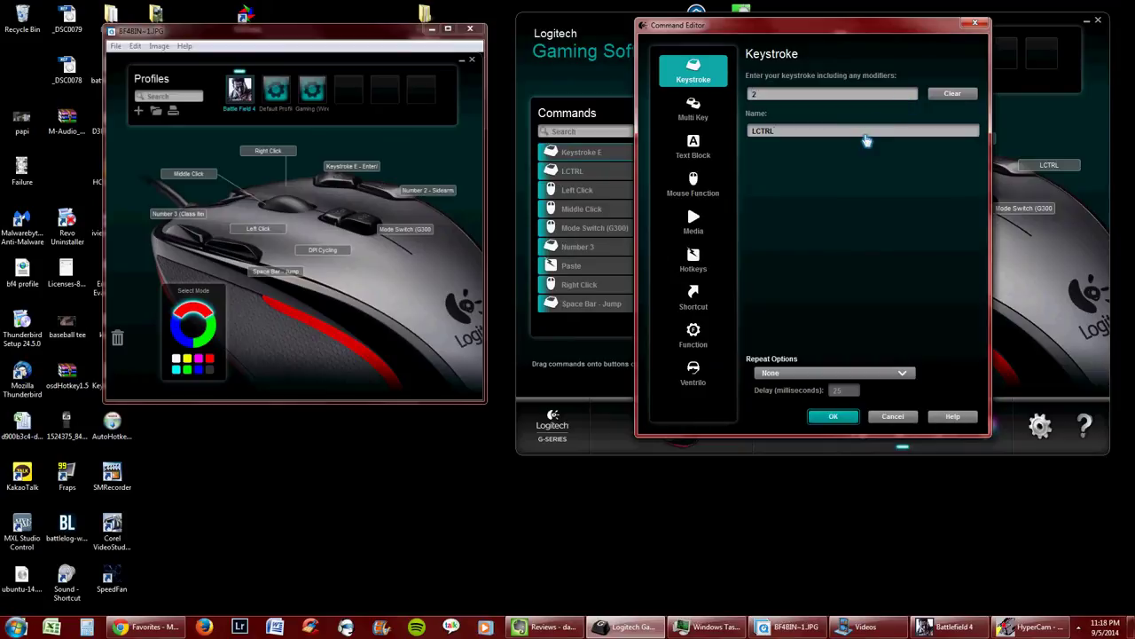
{"action": "left_click", "coordinate": [865, 133]}
{"action": "type", "text": "Number 2 - Sidearm"}
{"action": "left_click", "coordinate": [828, 416]}
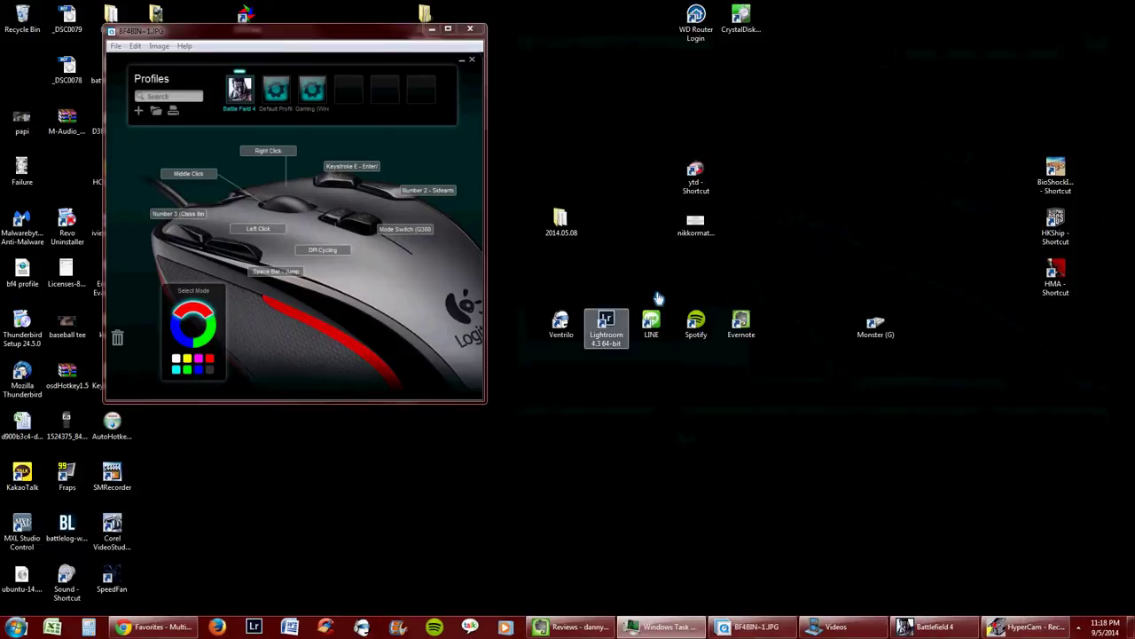
- Minimize the button layout image viewer and close the Battlefield 4 window
{"action": "left_click", "coordinate": [432, 29]}
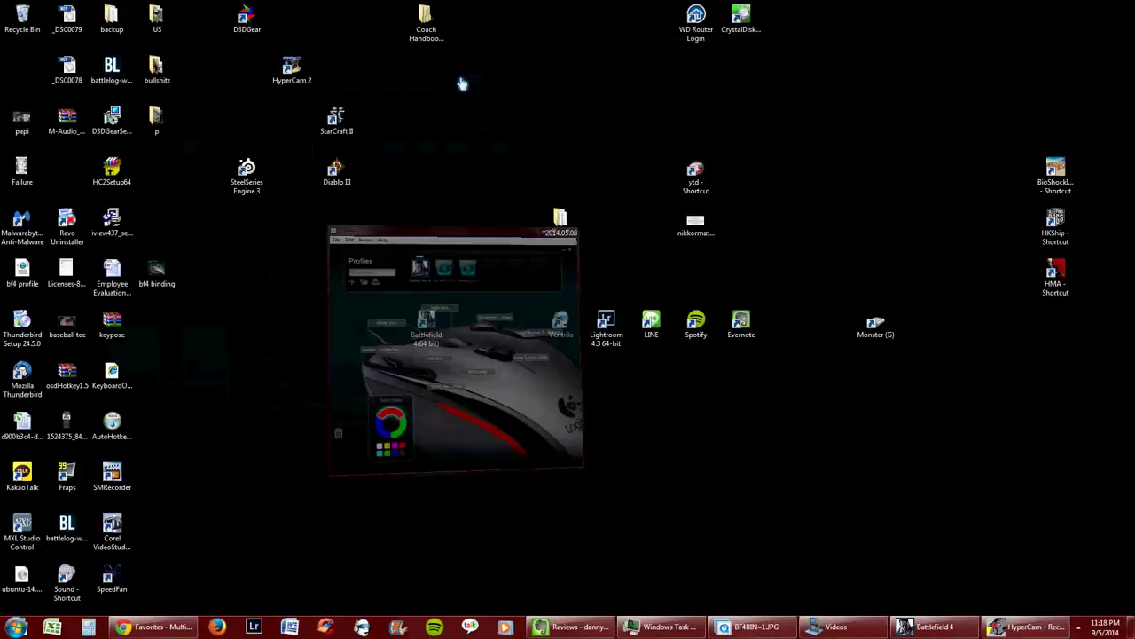
{"action": "right_click", "coordinate": [935, 627]}
{"action": "left_click", "coordinate": [892, 596]}
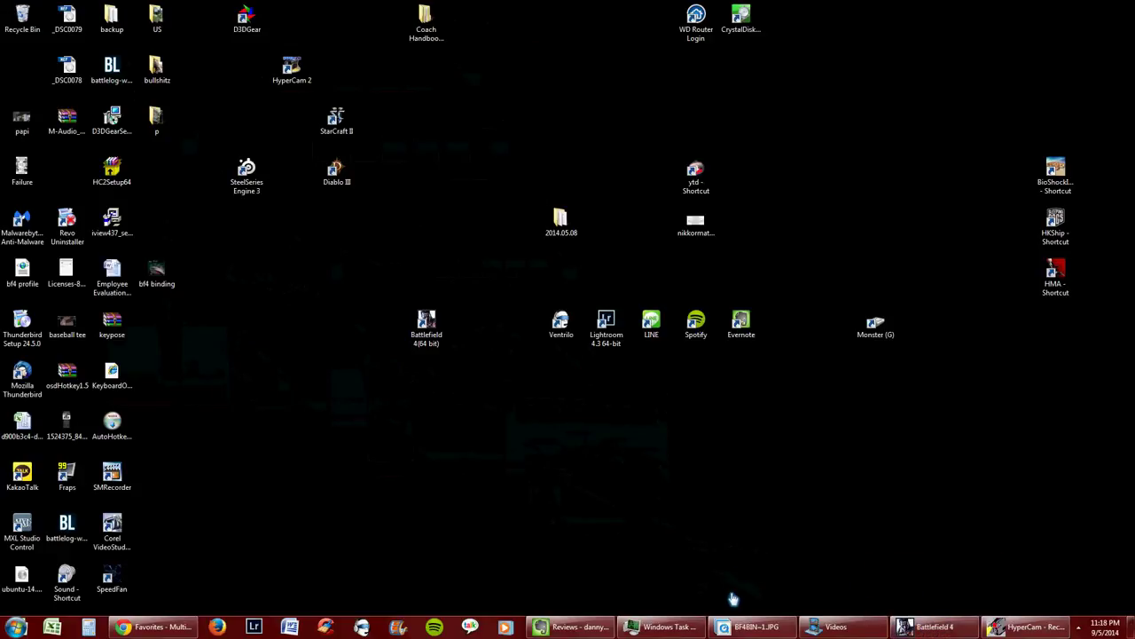
- End the bf4.exe process in Task Manager and hide Task Manager
{"action": "left_click", "coordinate": [667, 627]}
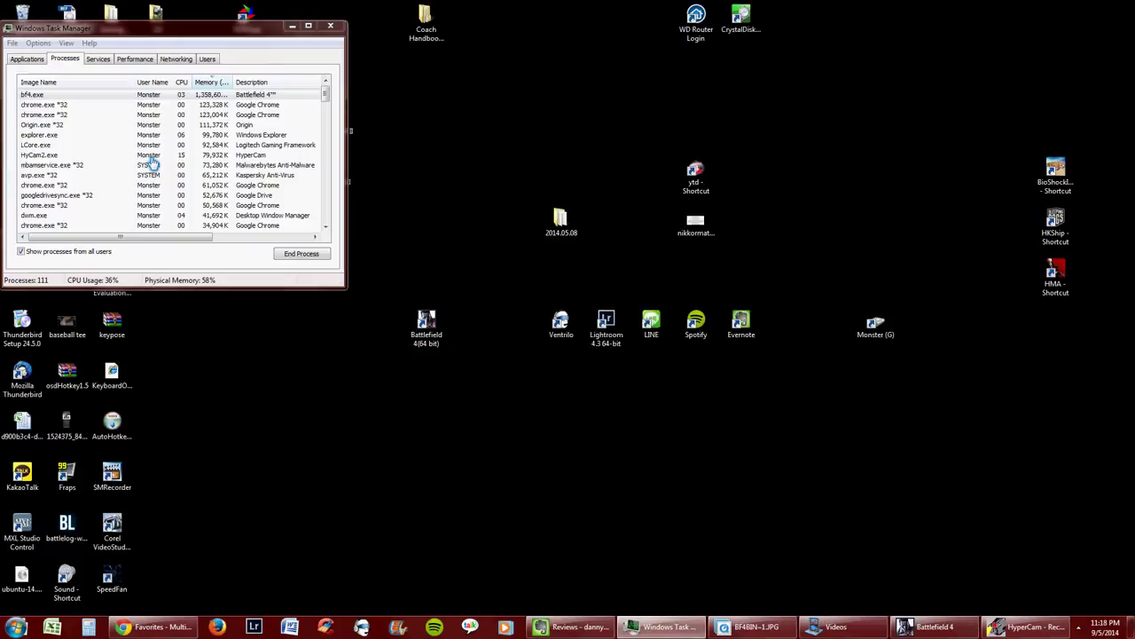
{"action": "key", "text": "Delete"}
{"action": "left_click", "coordinate": [585, 332]}
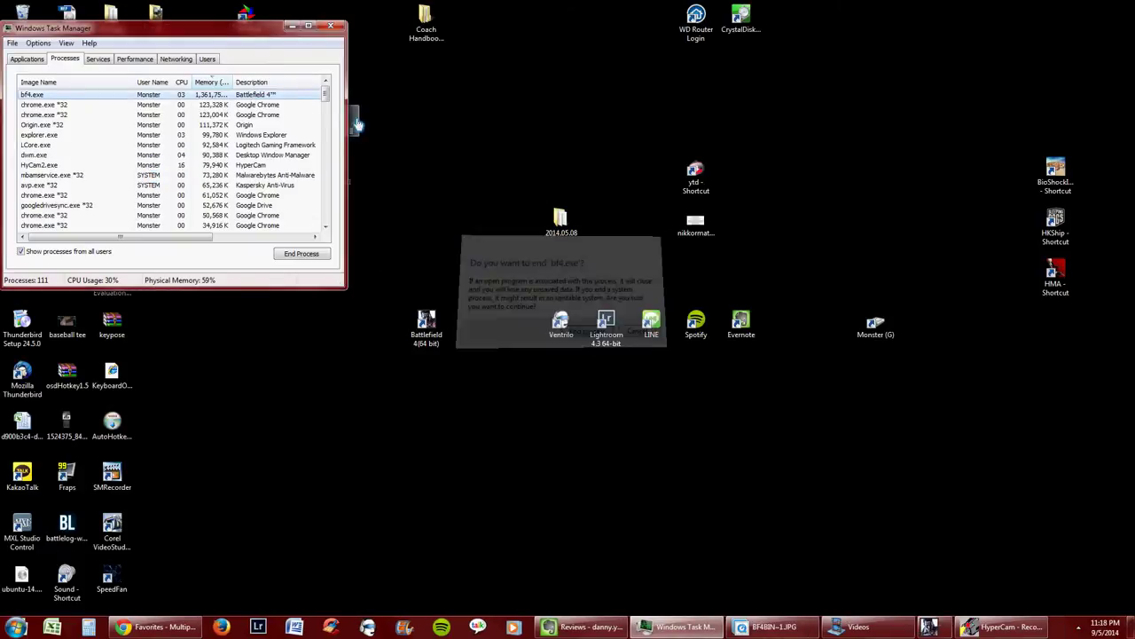
{"action": "left_click", "coordinate": [294, 26]}
- Open Logitech Gaming Software from the tray and join the =U= Rock hardcore Domination server
{"action": "left_click", "coordinate": [156, 627]}
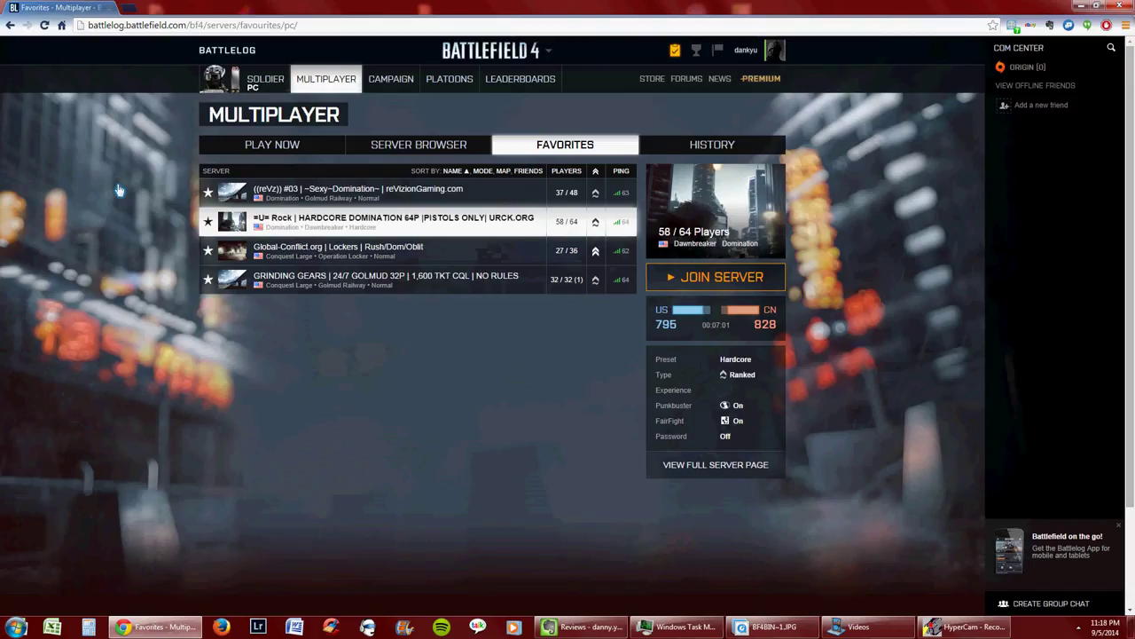
{"action": "left_click", "coordinate": [1078, 626]}
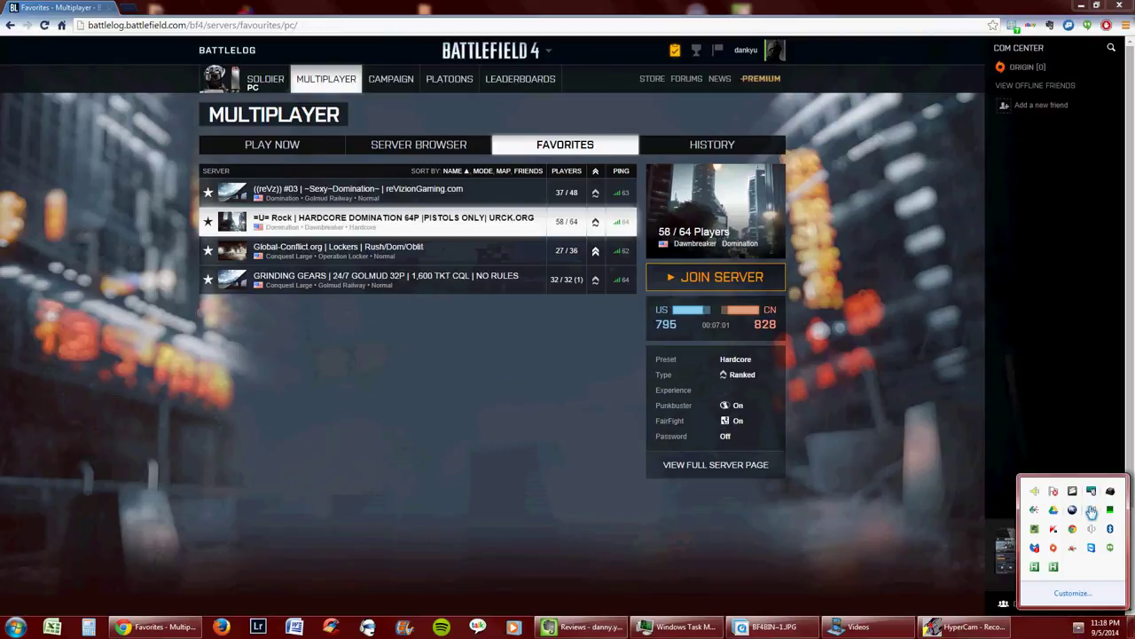
{"action": "left_click", "coordinate": [1108, 493]}
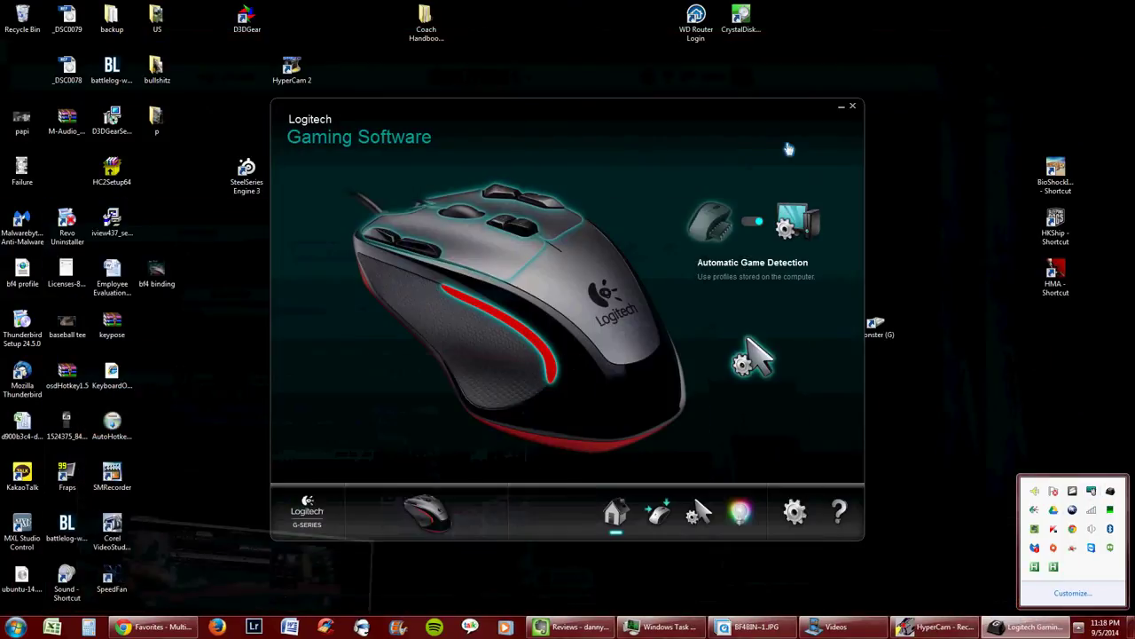
{"action": "left_click_drag", "start_coordinate": [865, 107], "coordinate": [973, 90]}
{"action": "left_click", "coordinate": [155, 627]}
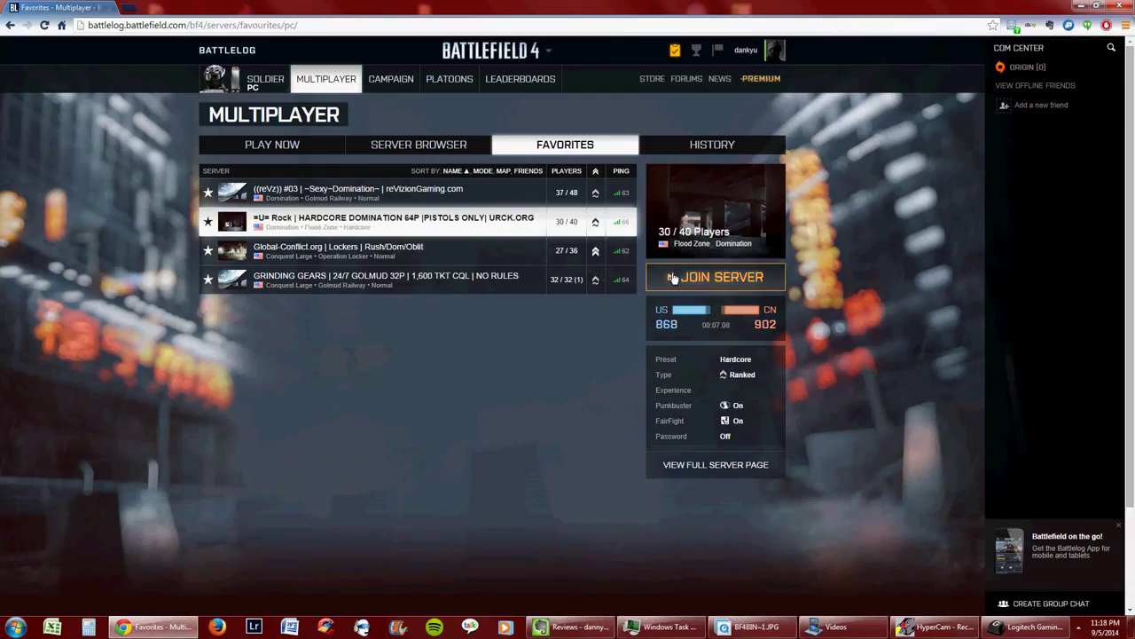
{"action": "left_click", "coordinate": [715, 276]}
- Minimize Battlelog and switch Logitech Gaming Software to mouse button customization
{"action": "left_click", "coordinate": [1086, 6]}
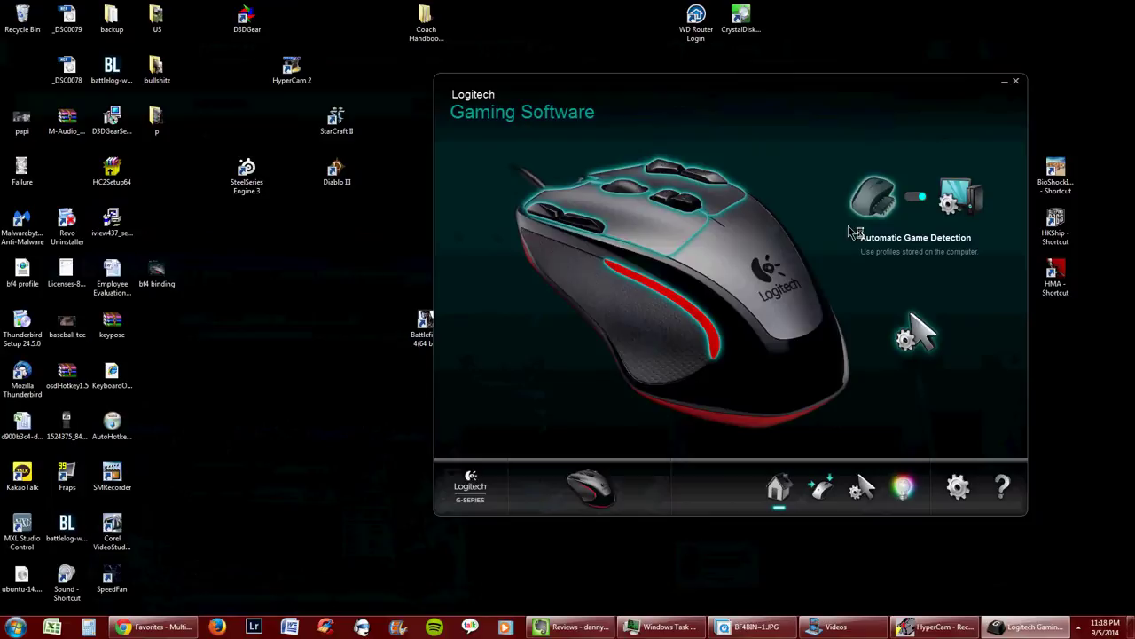
{"action": "left_click_drag", "start_coordinate": [854, 103], "coordinate": [943, 55]}
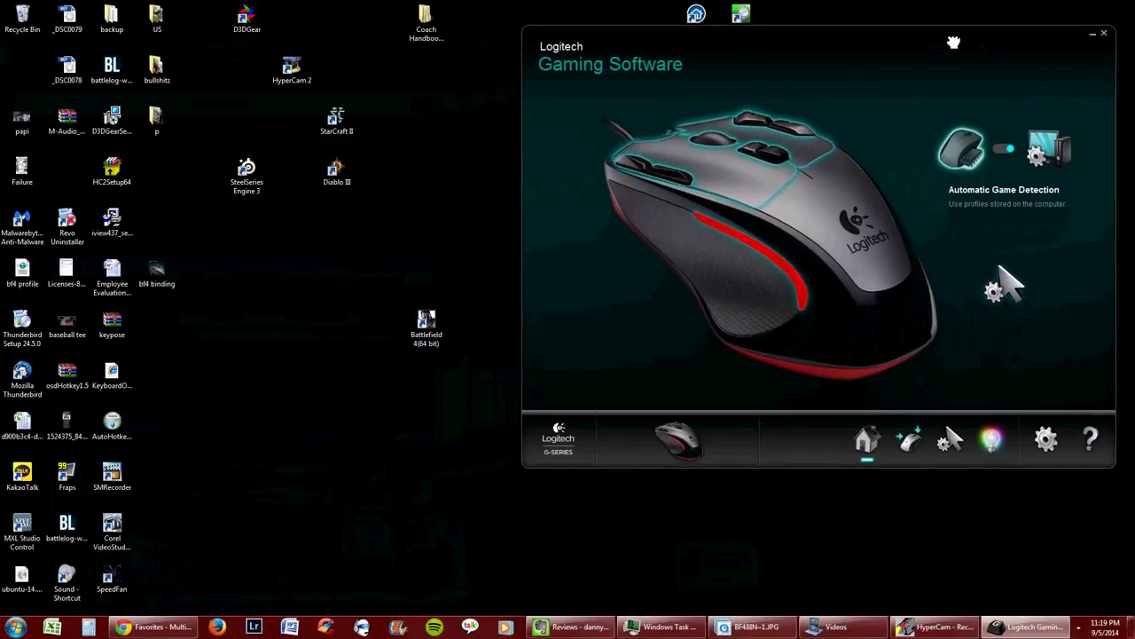
{"action": "left_click", "coordinate": [910, 441]}
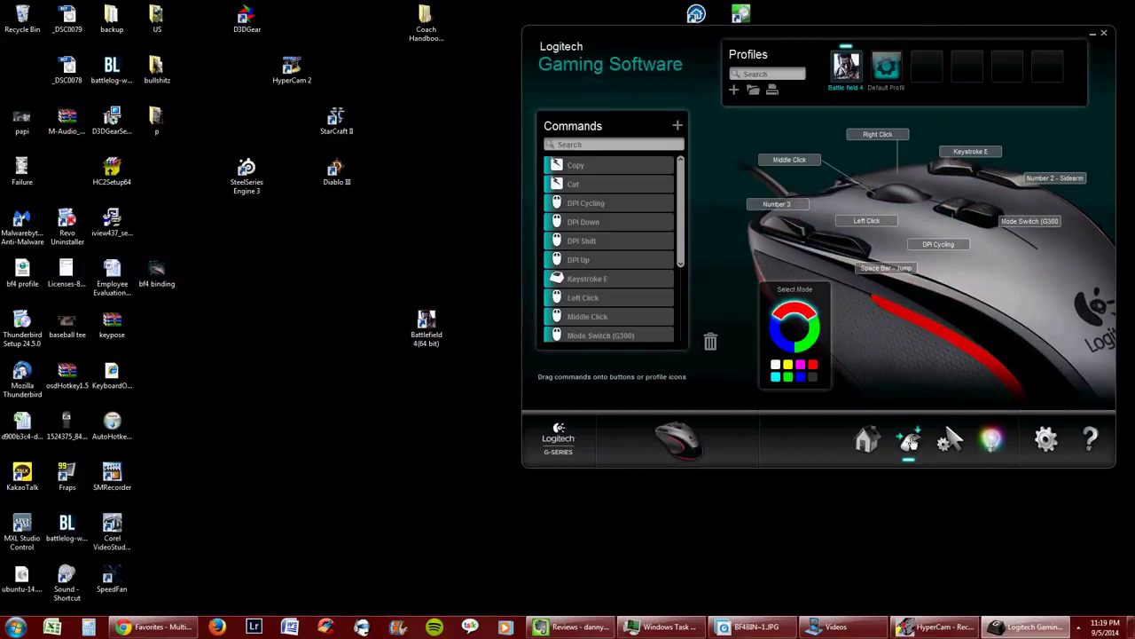
- Confirm the Battle field 4 profile's executable path ends in bf4.exe, then return to the game
{"action": "right_click", "coordinate": [862, 80]}
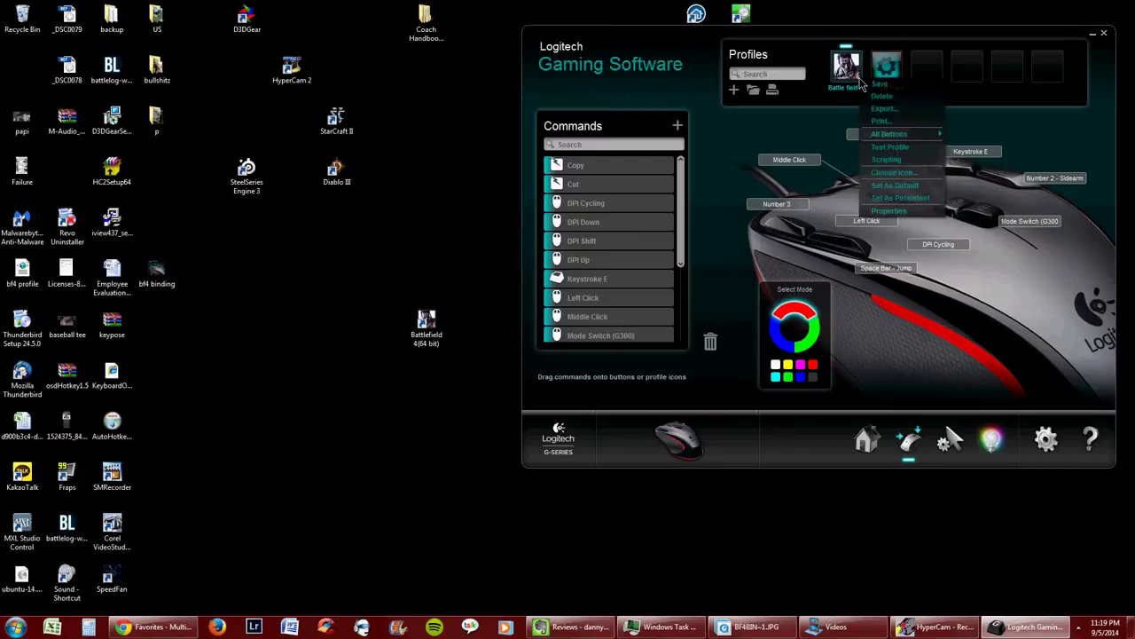
{"action": "left_click", "coordinate": [890, 211]}
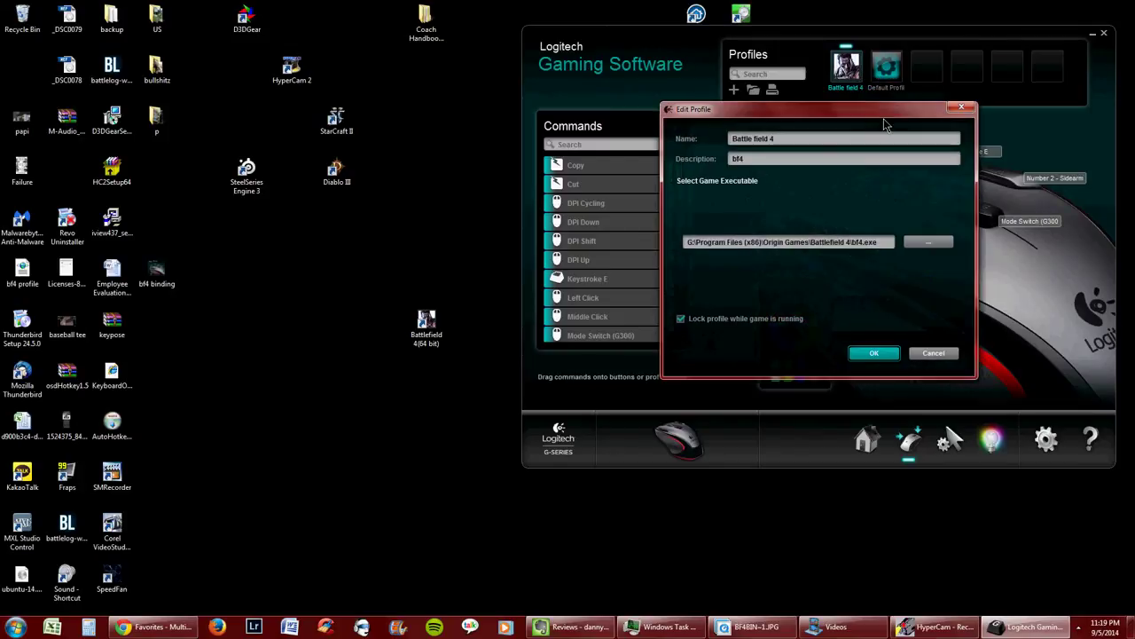
{"action": "left_click_drag", "start_coordinate": [894, 122], "coordinate": [961, 179]}
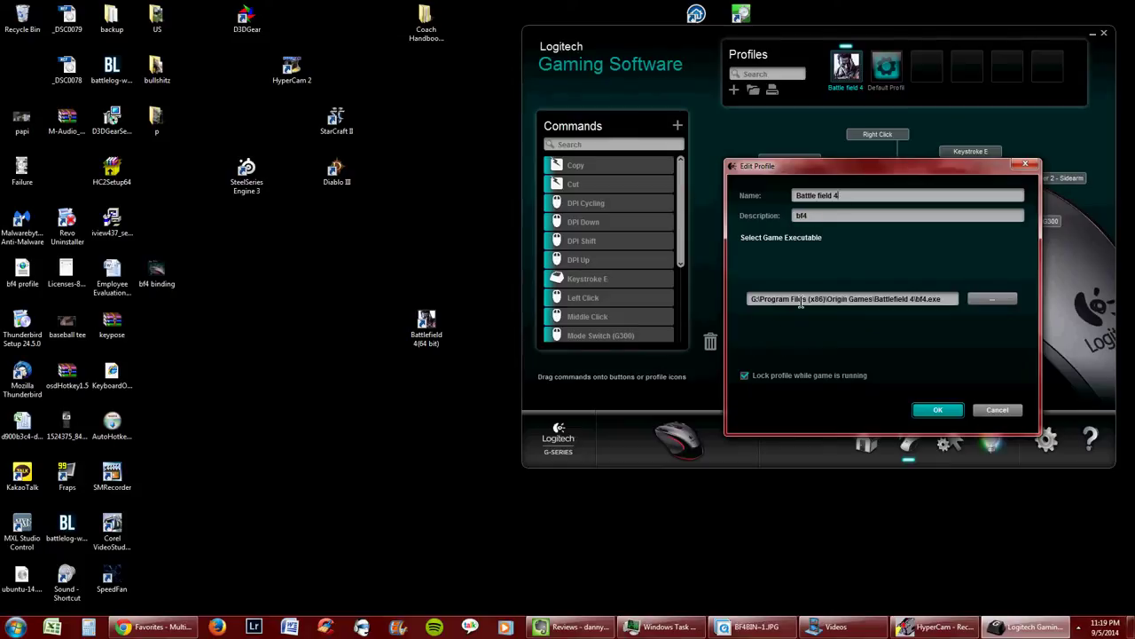
{"action": "left_click", "coordinate": [944, 299]}
{"action": "left_click", "coordinate": [948, 299]}
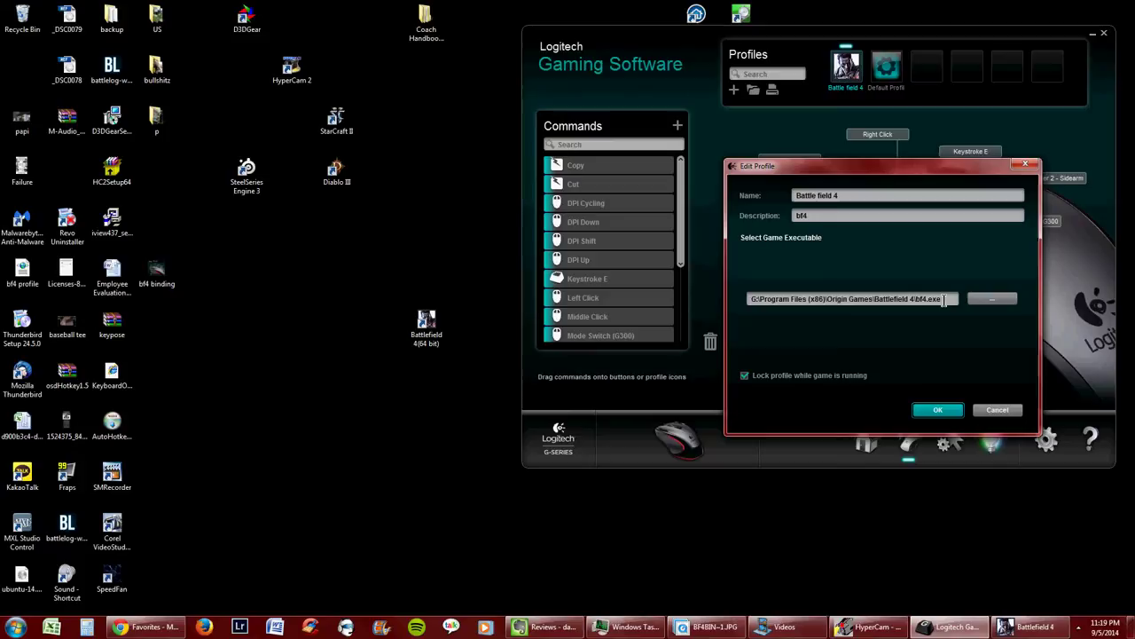
{"action": "left_click", "coordinate": [938, 413]}
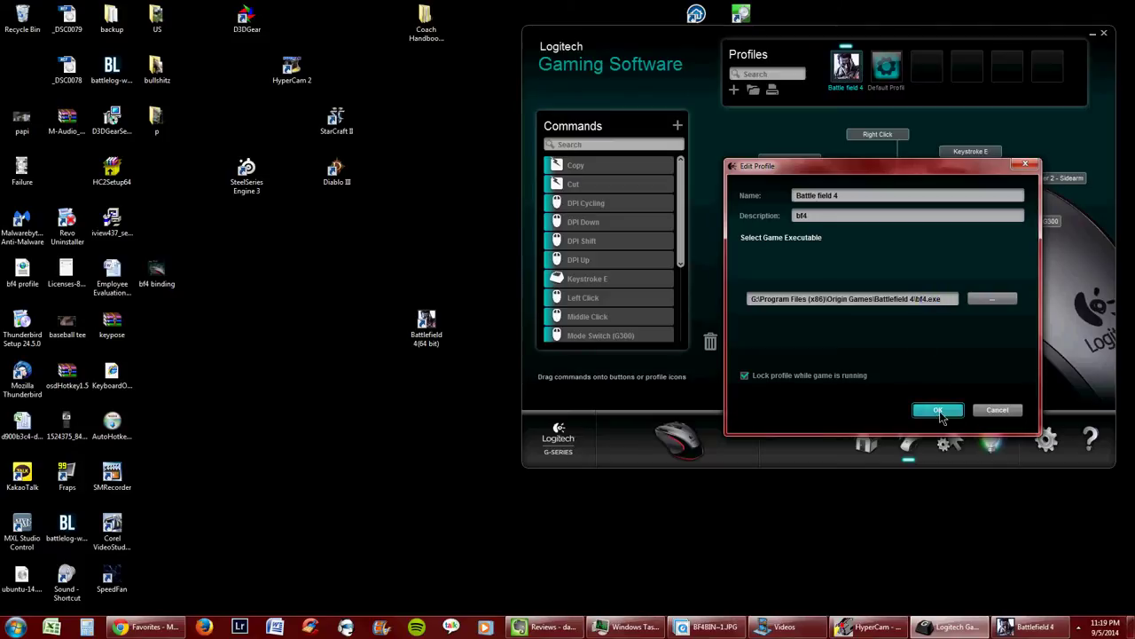
{"action": "left_click", "coordinate": [1017, 629]}
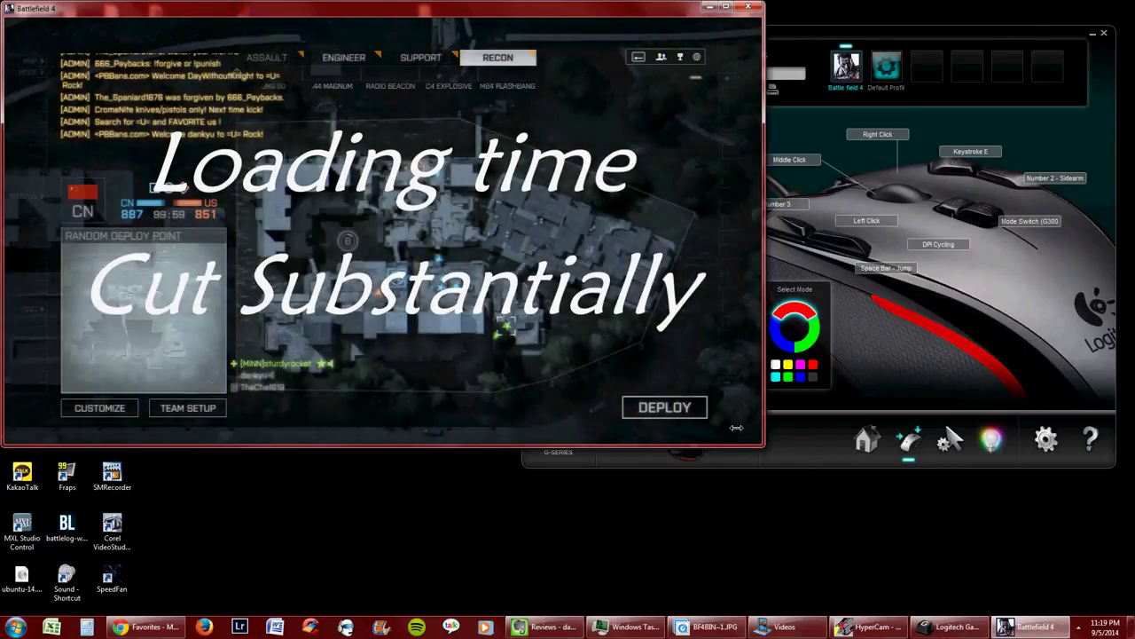
- Deploy on a squadmate and press the remapped side button to draw the pistol sidearm
{"action": "left_click", "coordinate": [504, 323]}
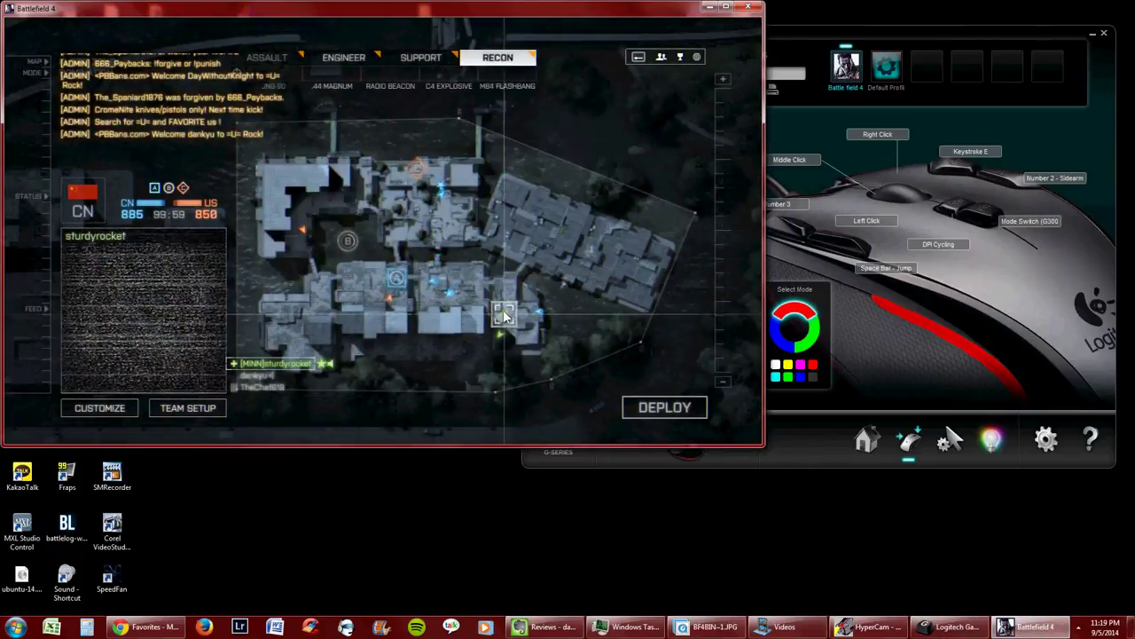
{"action": "key", "text": "space"}
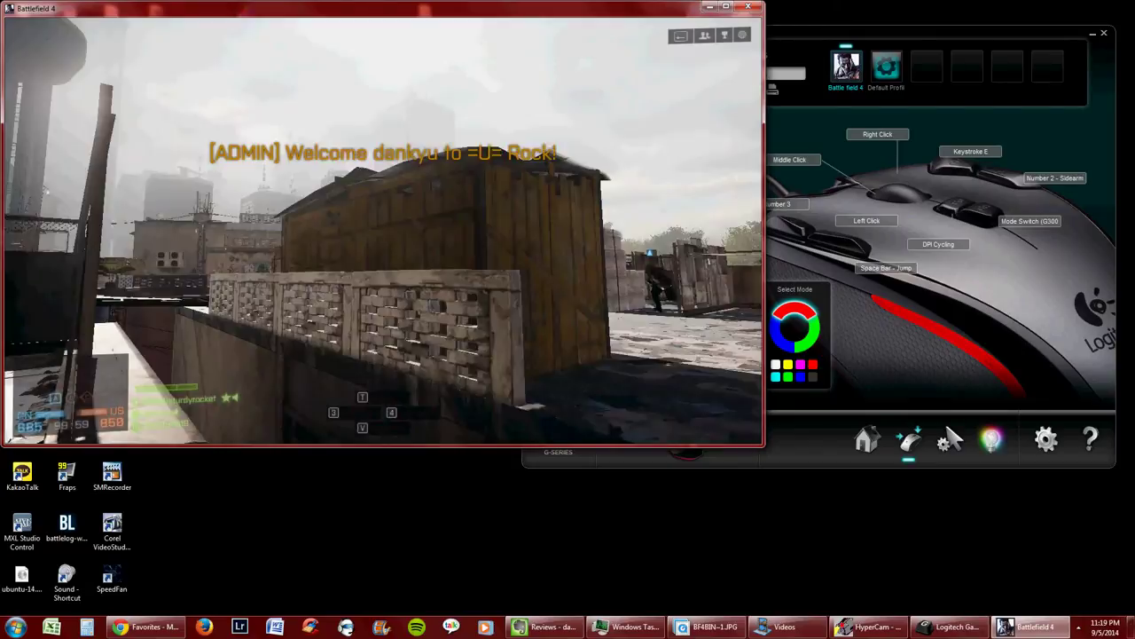
{"action": "key", "text": "super"}
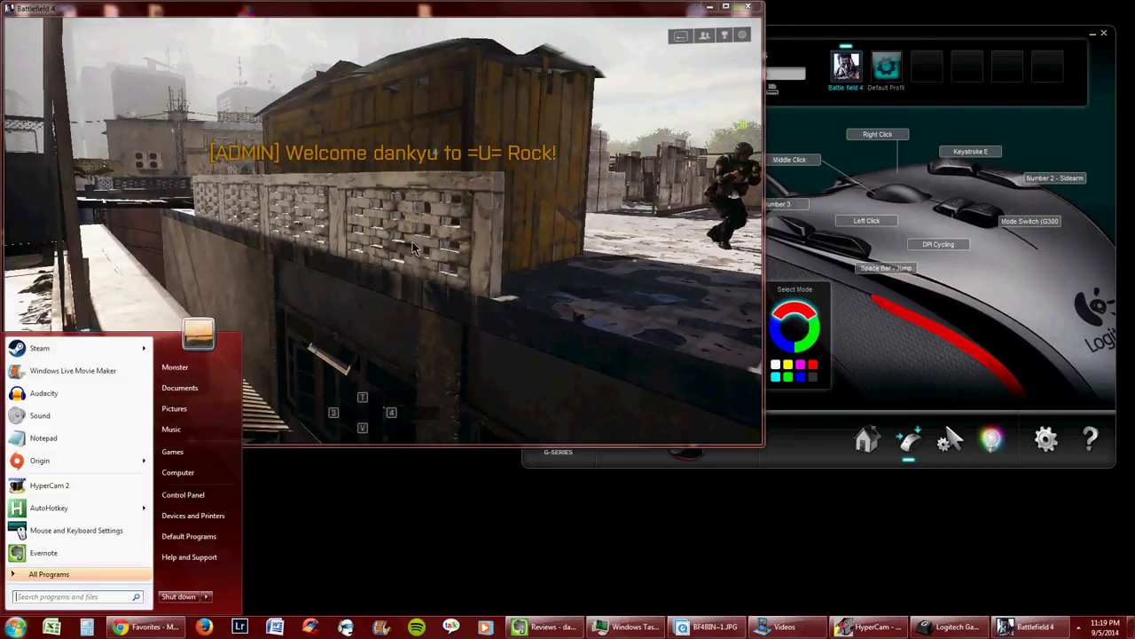
{"action": "left_click", "coordinate": [707, 627]}
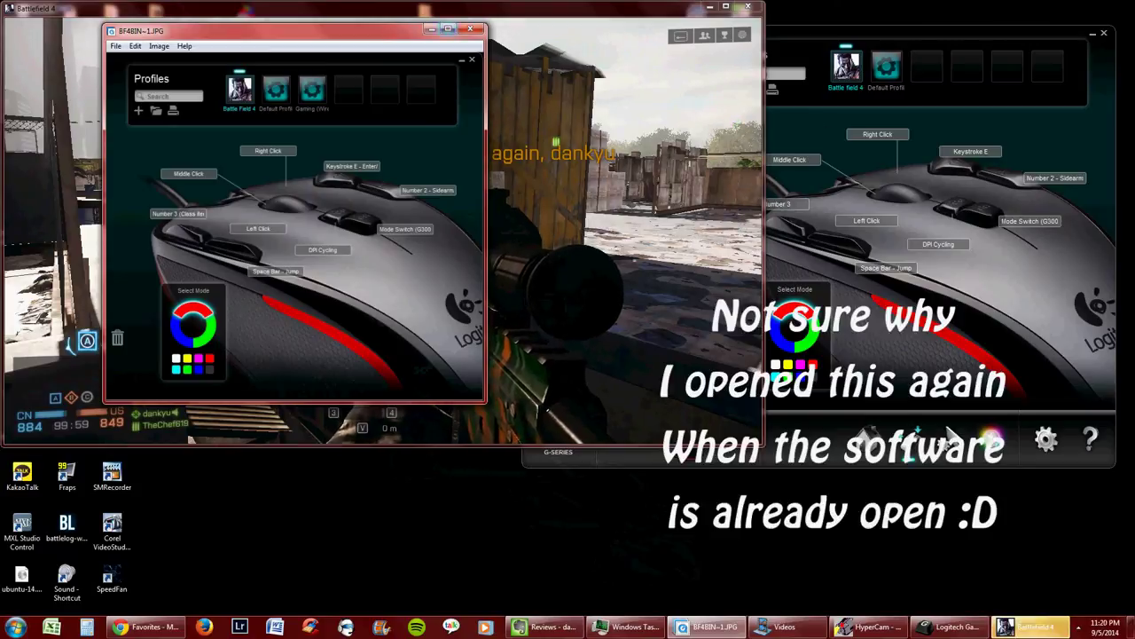
{"action": "left_click_drag", "start_coordinate": [384, 36], "coordinate": [971, 91]}
{"action": "key", "text": "alt+Tab"}
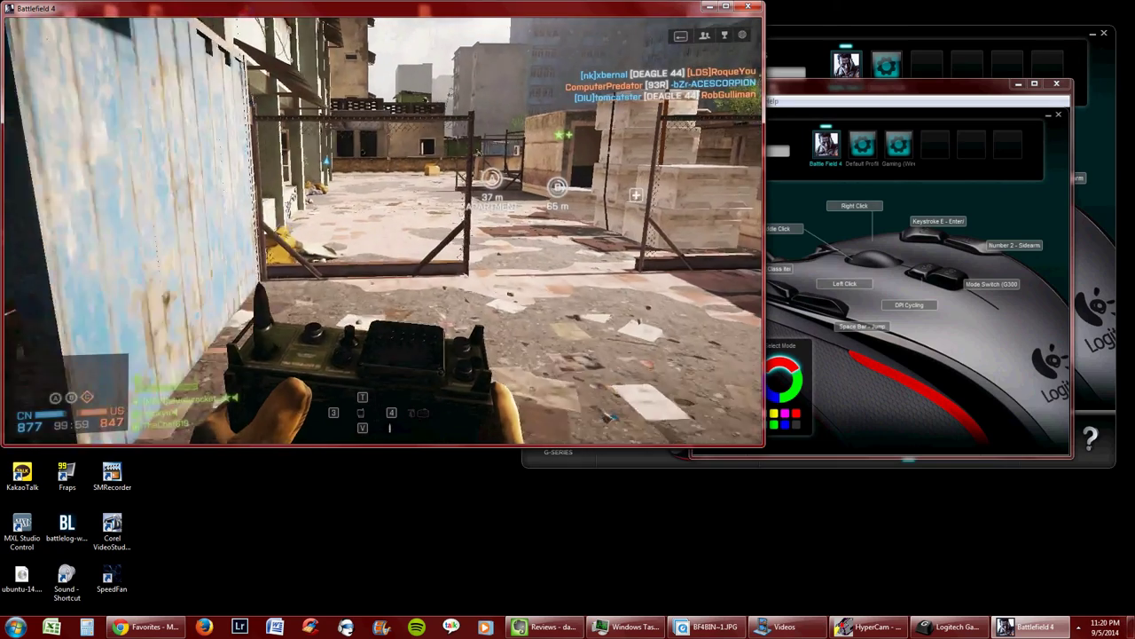
{"action": "key", "text": "2"}
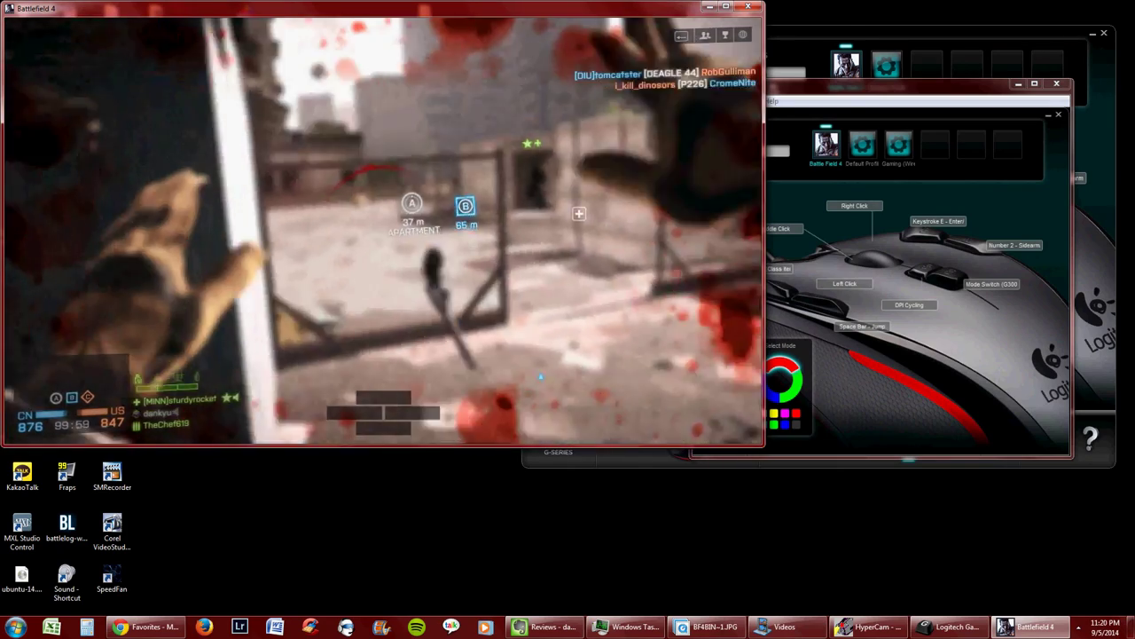
{"action": "key", "text": "super"}
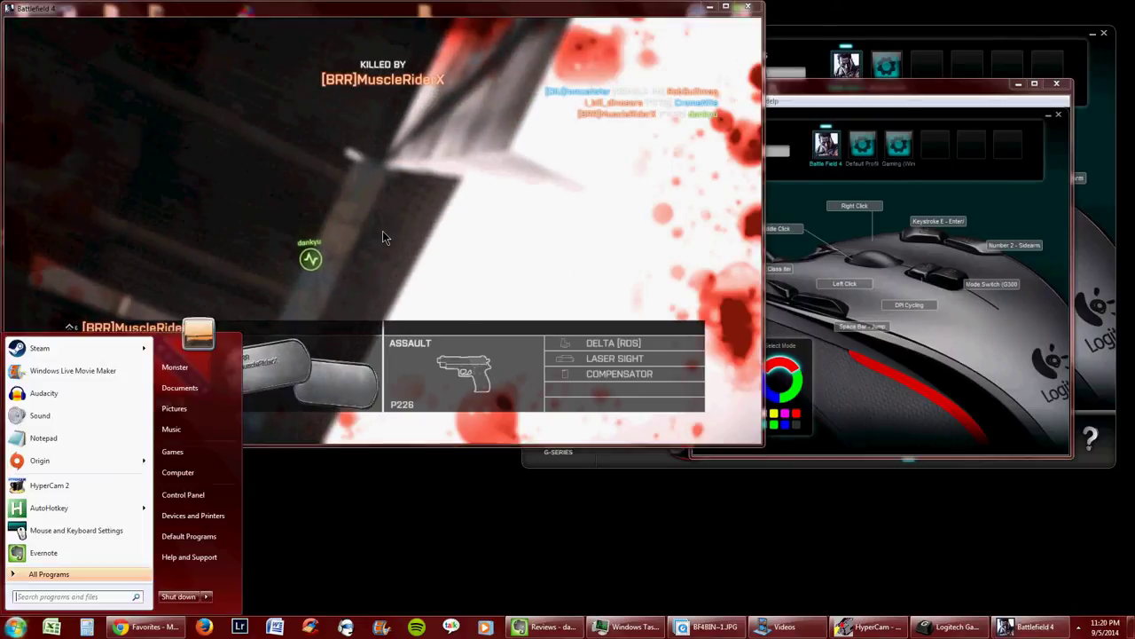
- Minimise the game and close the BF4BIN~1.JPG layout image to reveal the Battle field 4 mappings
{"action": "left_click", "coordinate": [1107, 69]}
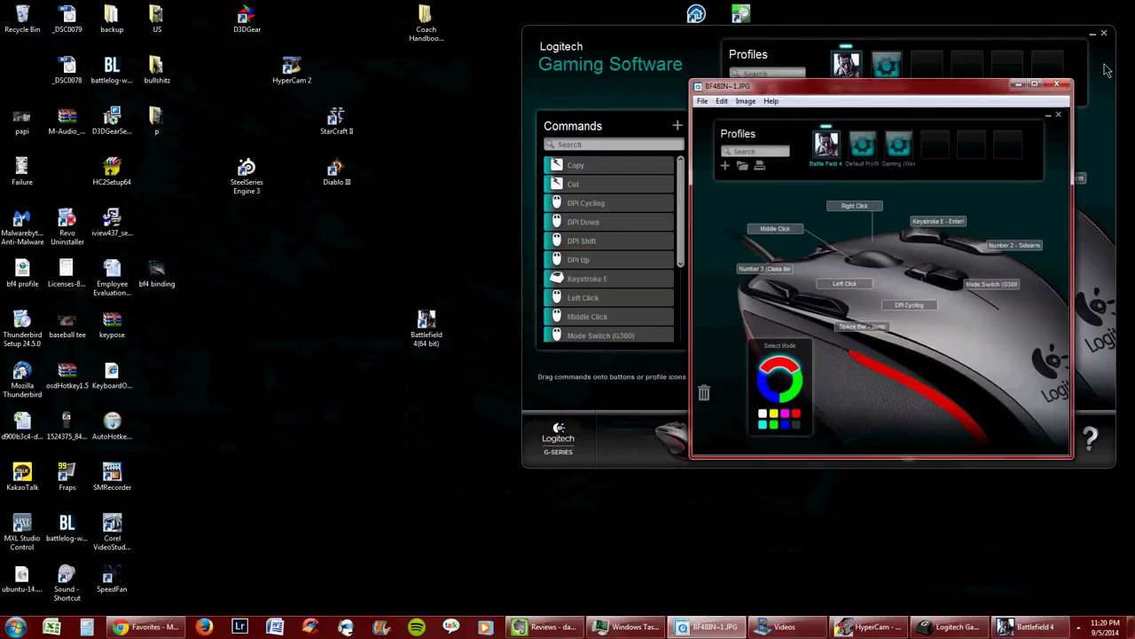
{"action": "left_click", "coordinate": [1061, 84]}
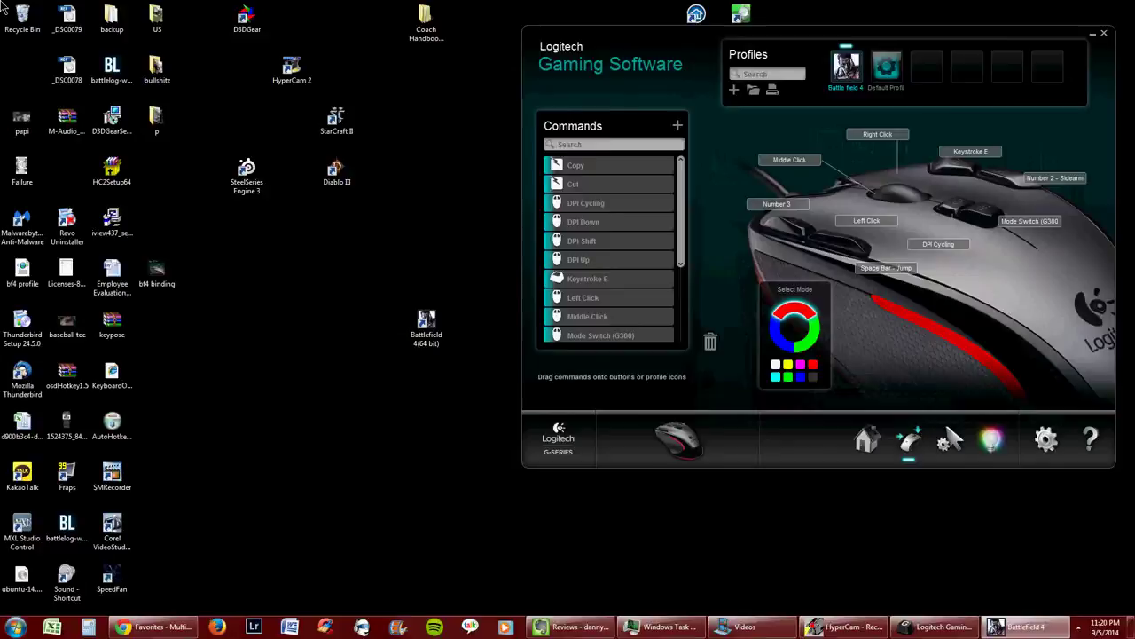